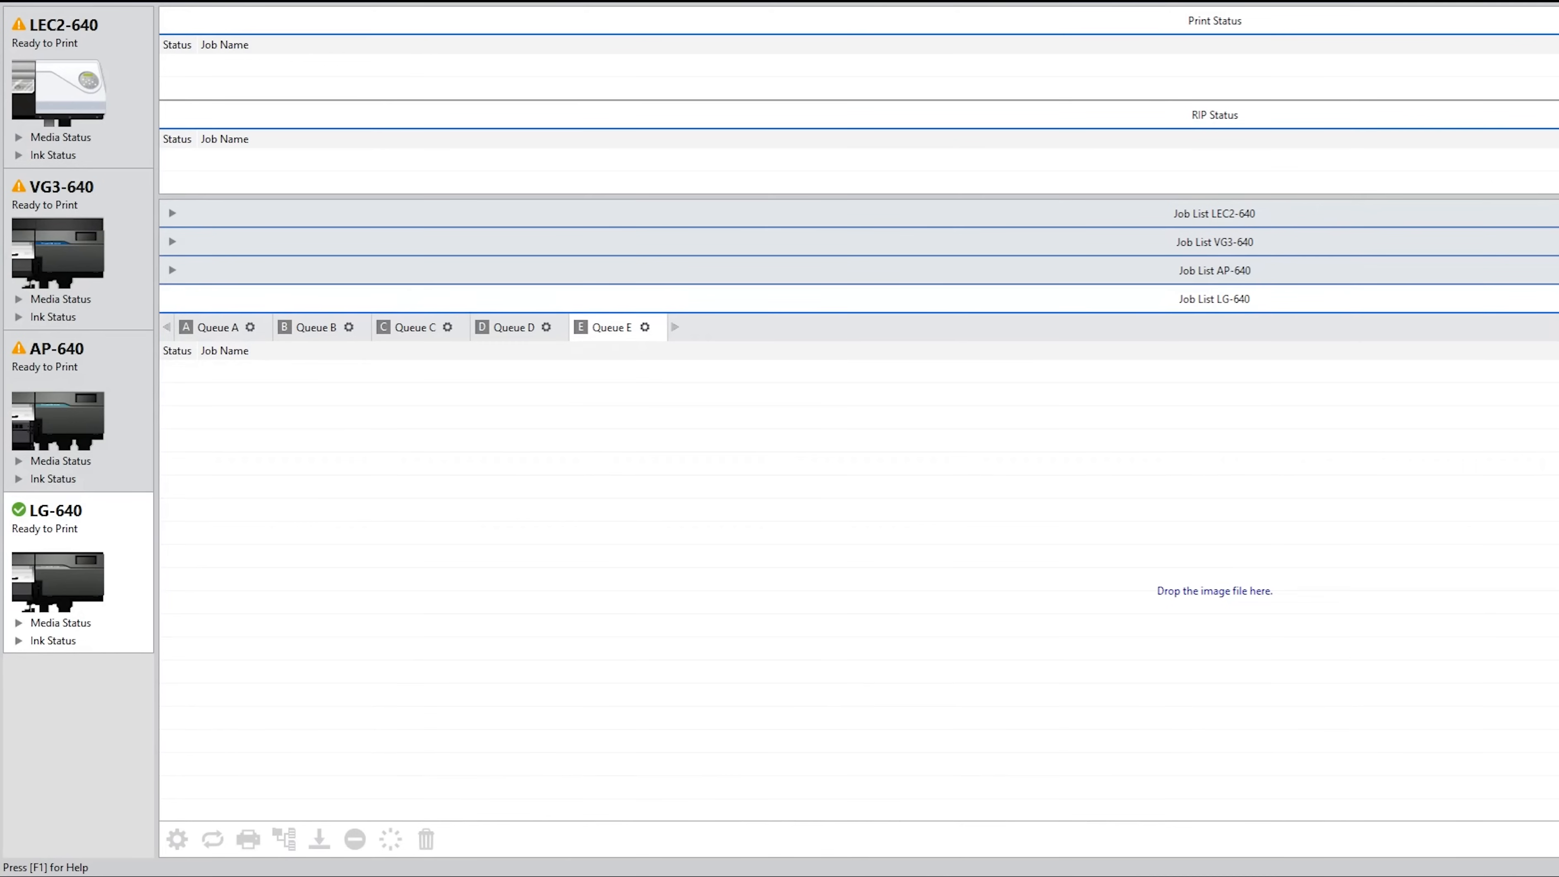
Unhide the LEC2-640 printer's job list and hide it again.
click(172, 213)
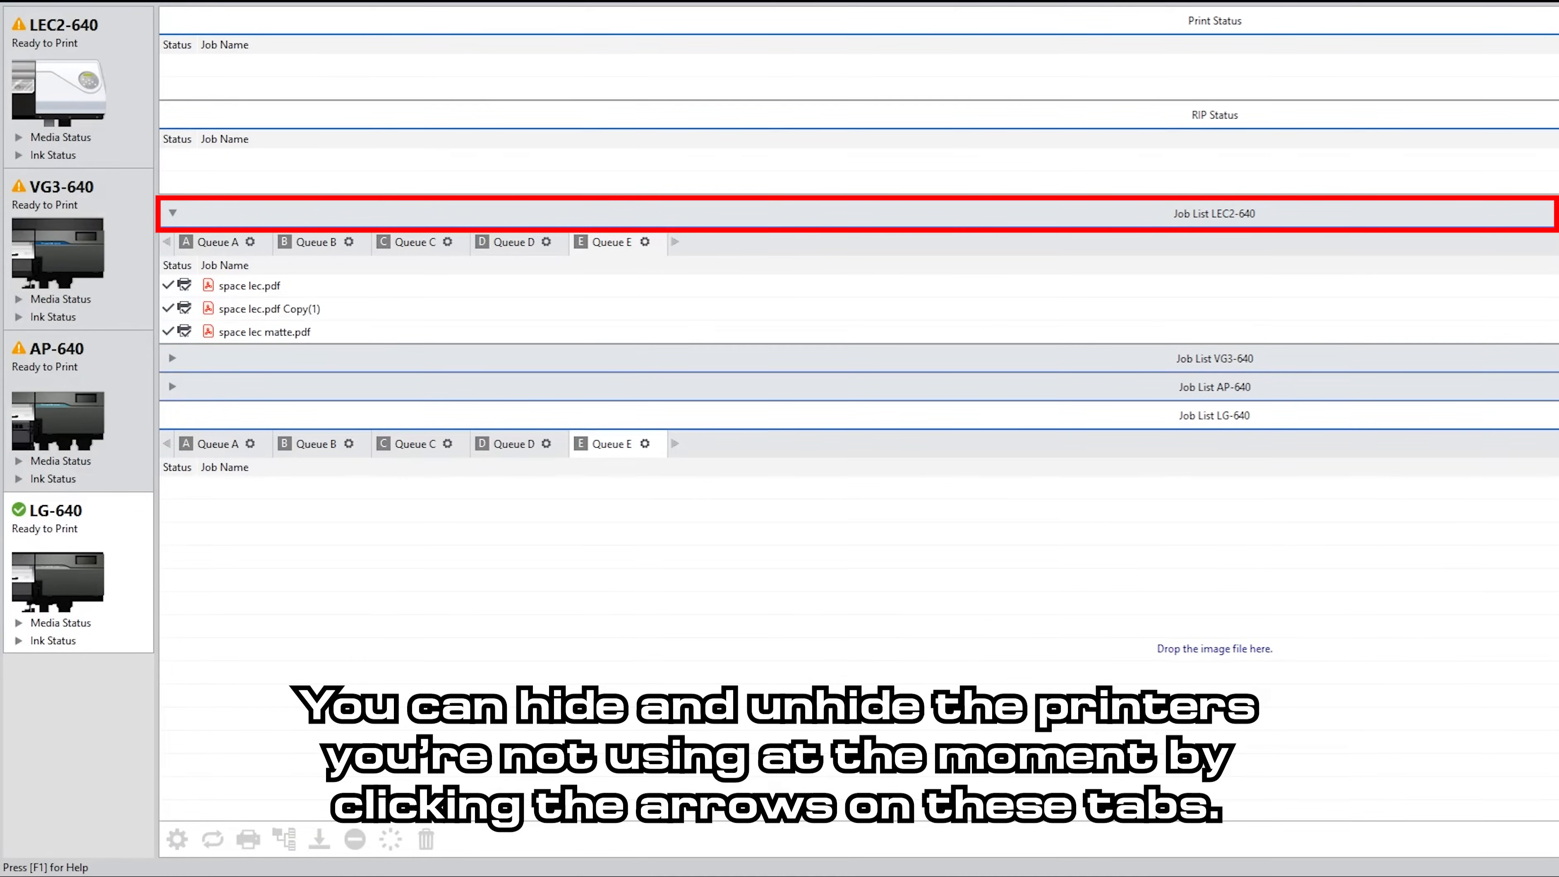
click(173, 213)
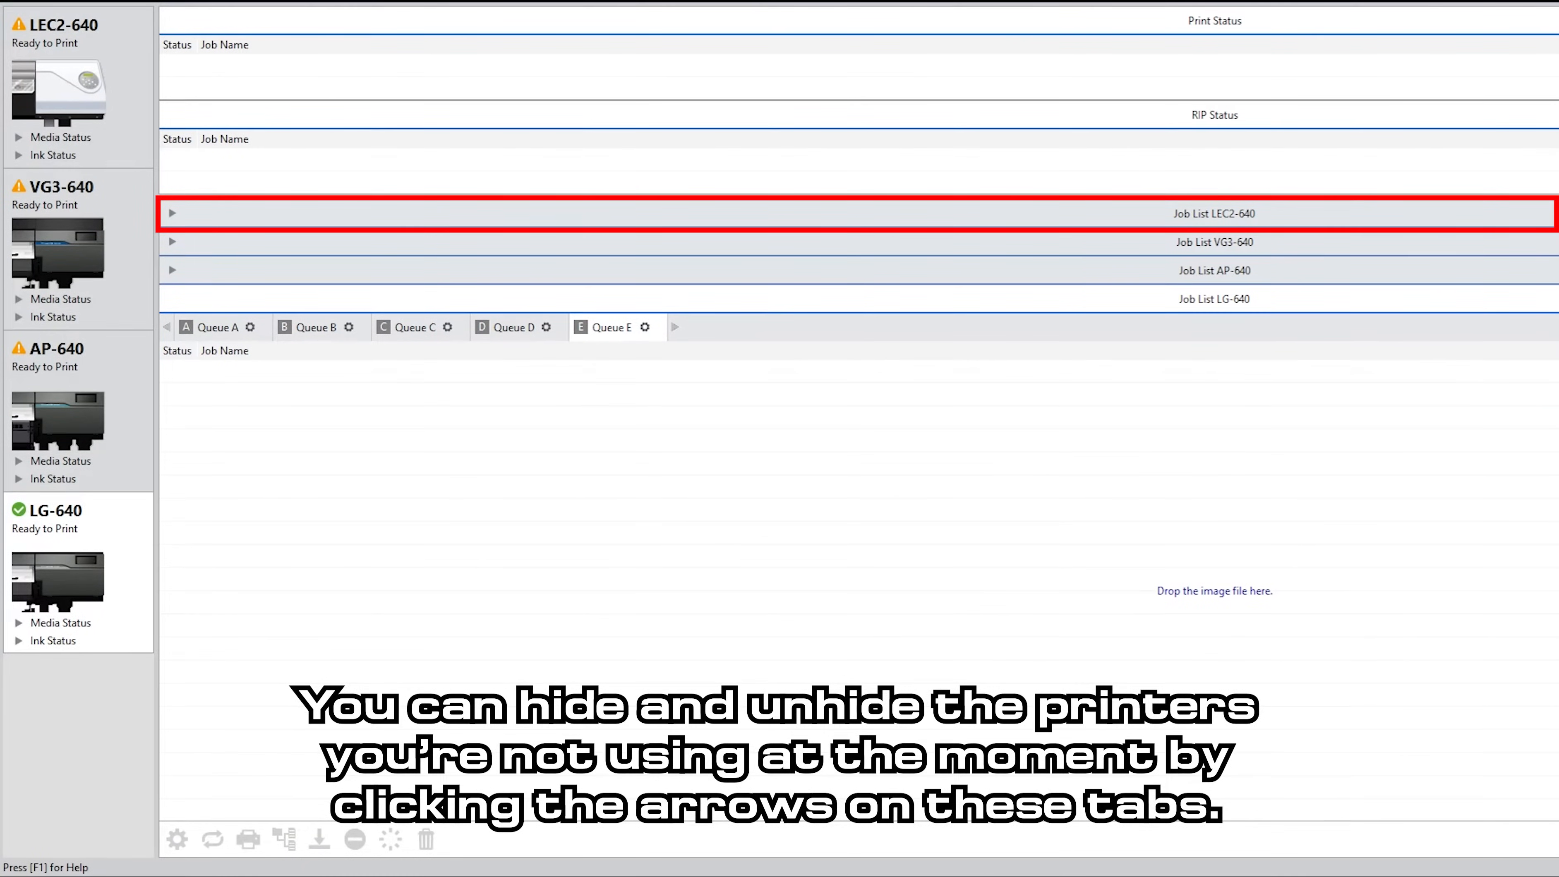
click(19, 641)
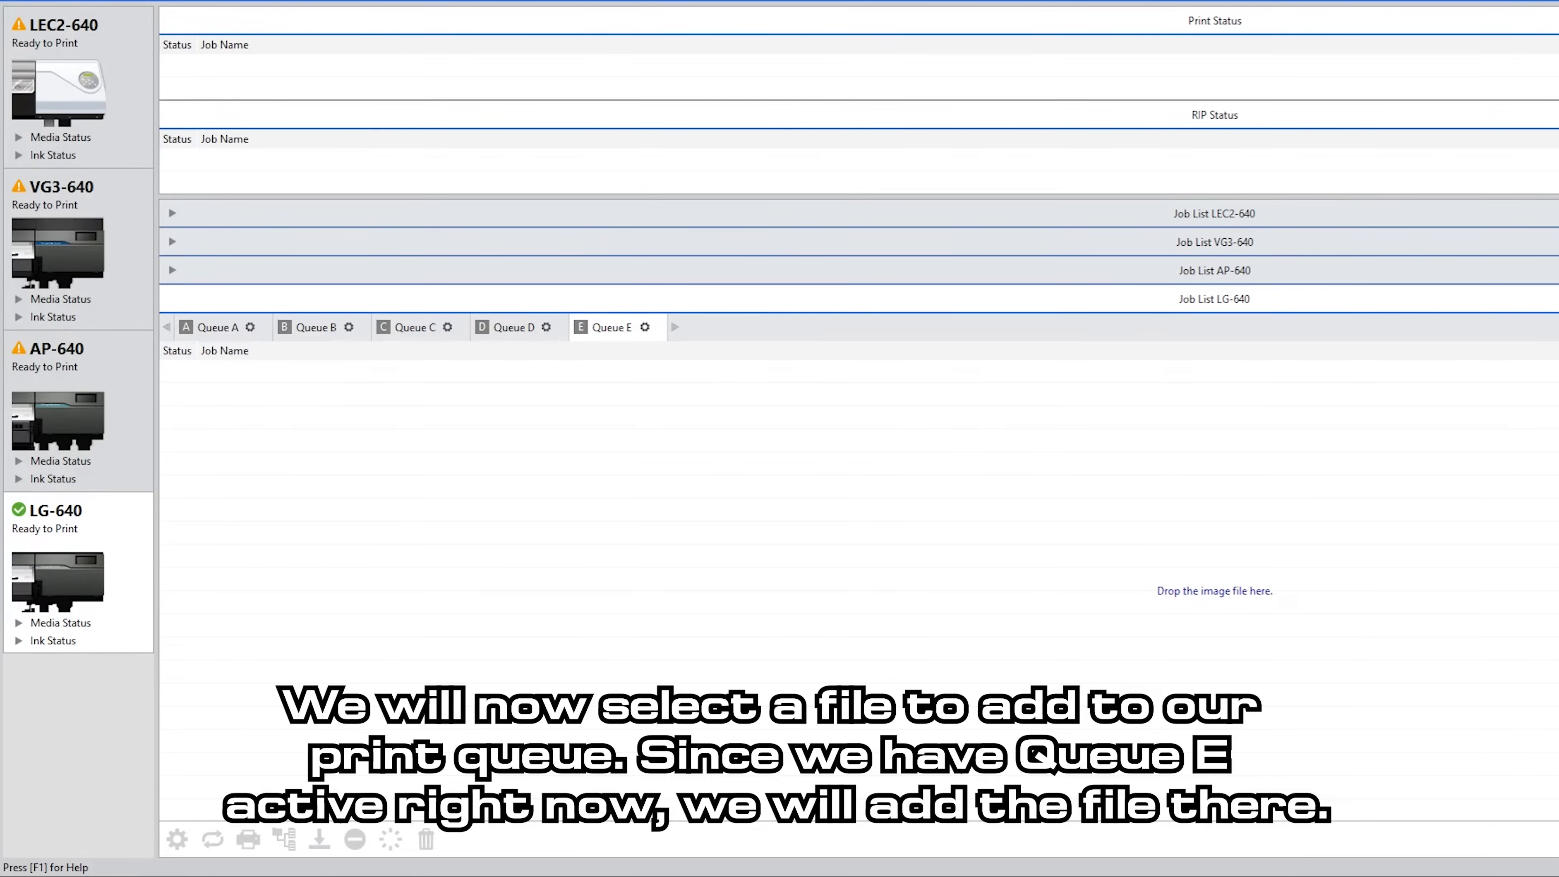
Add the PDF file vps long colors as a job to Queue E of the LG-640.
mouse_move(72, 5)
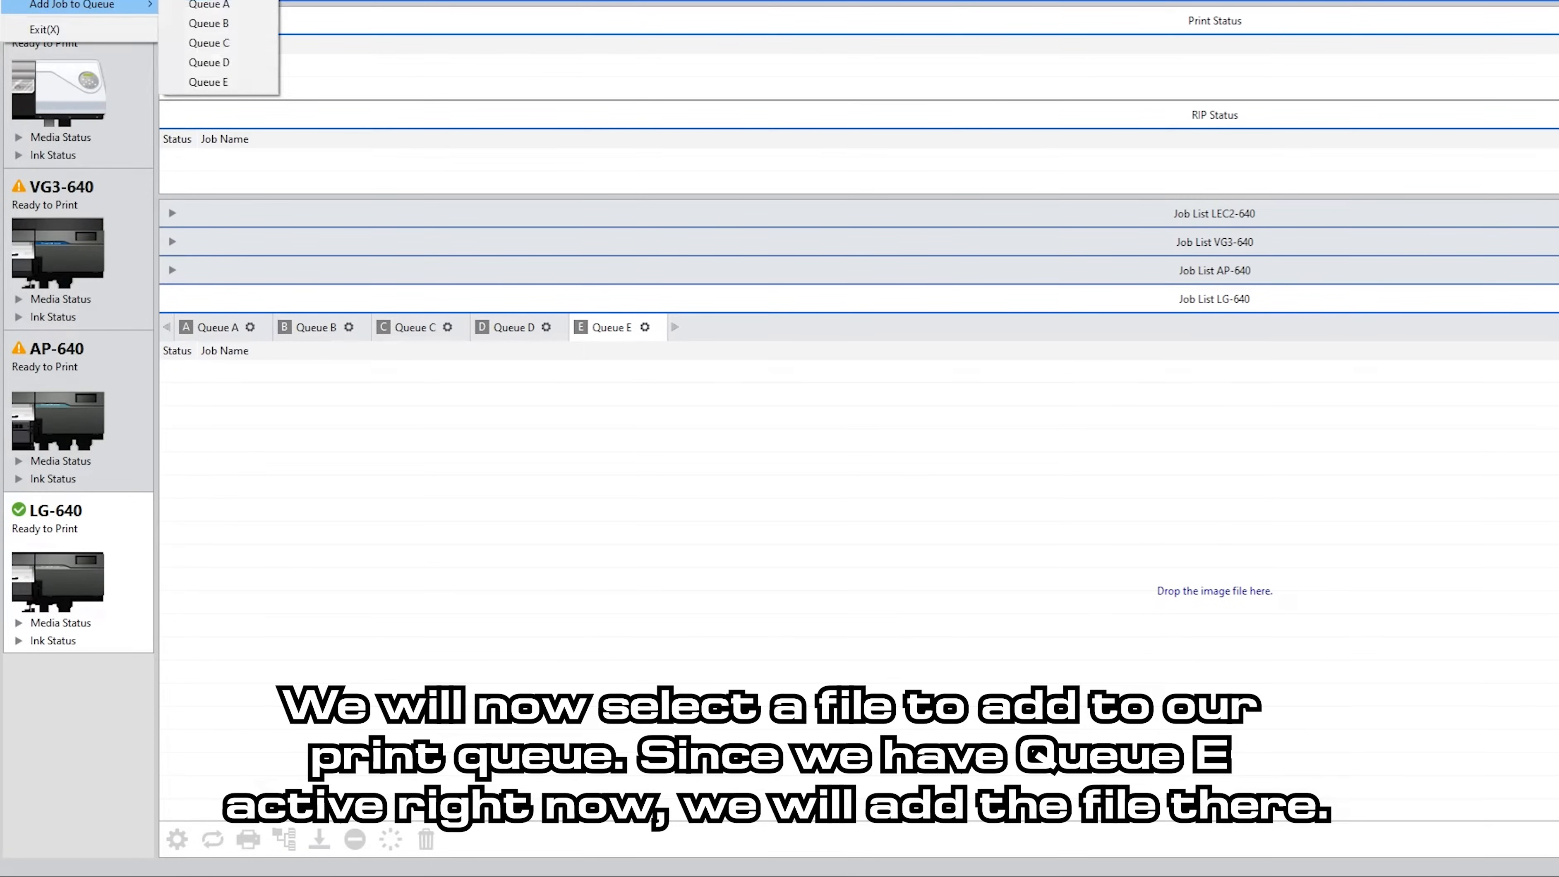
click(209, 81)
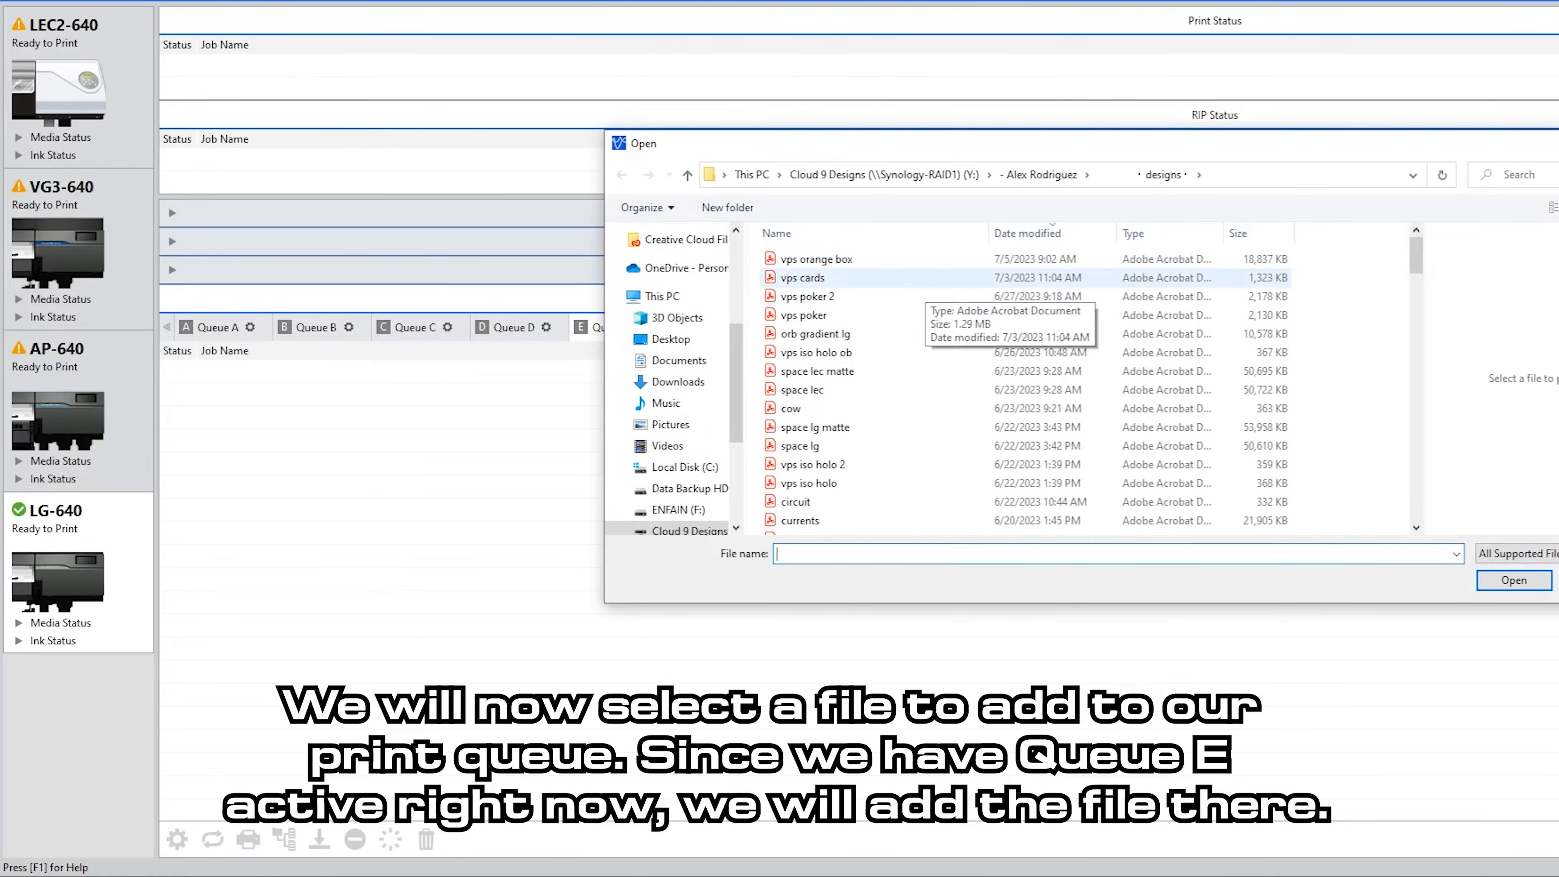
scroll(921, 338, down, 10)
click(817, 338)
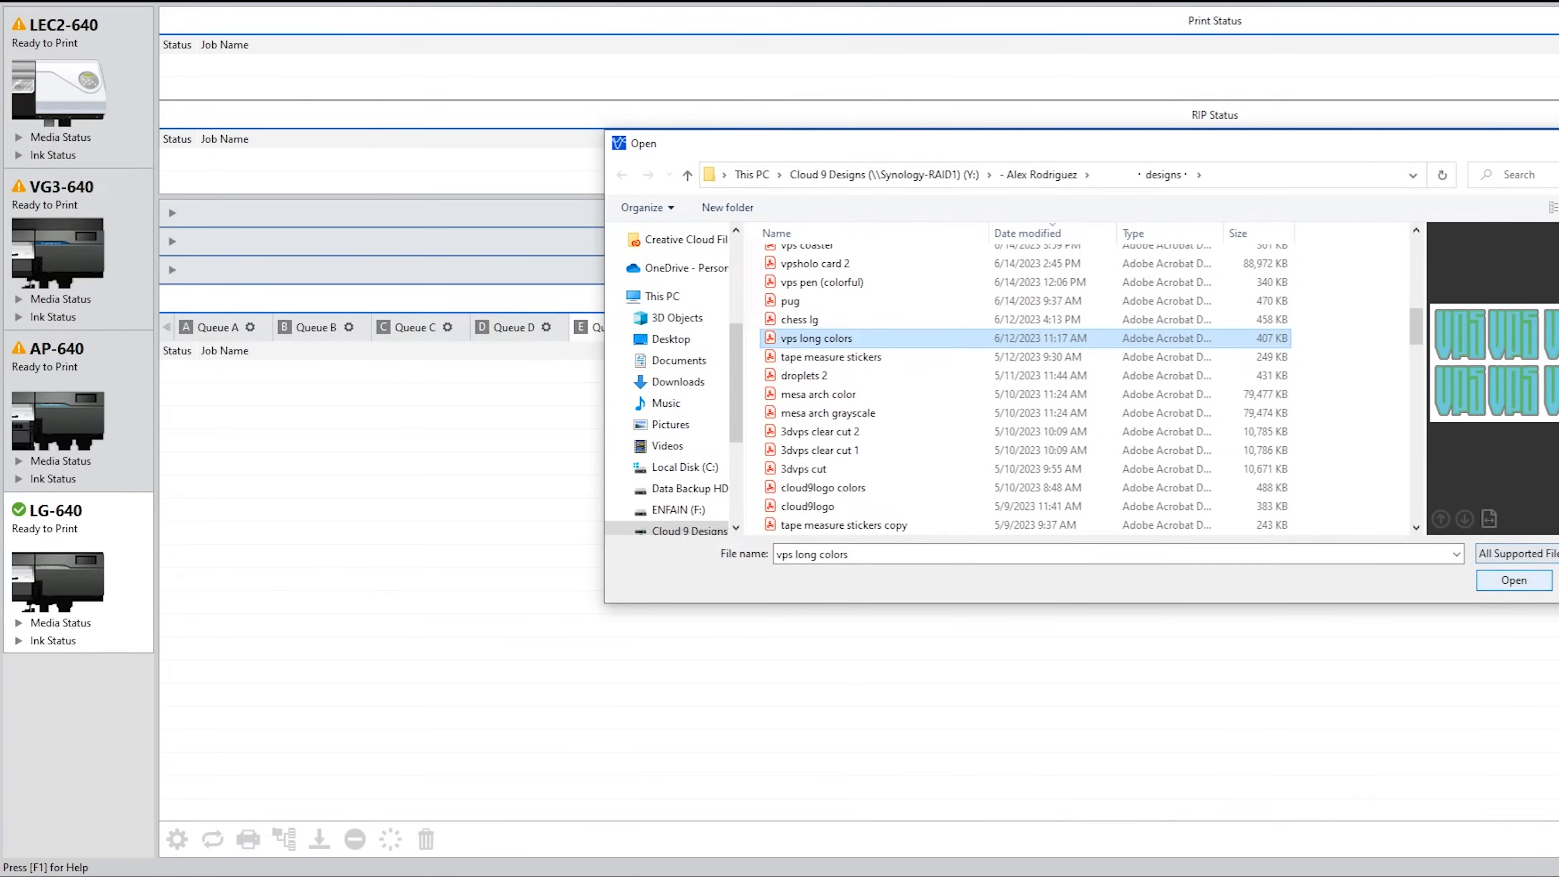
click(1514, 579)
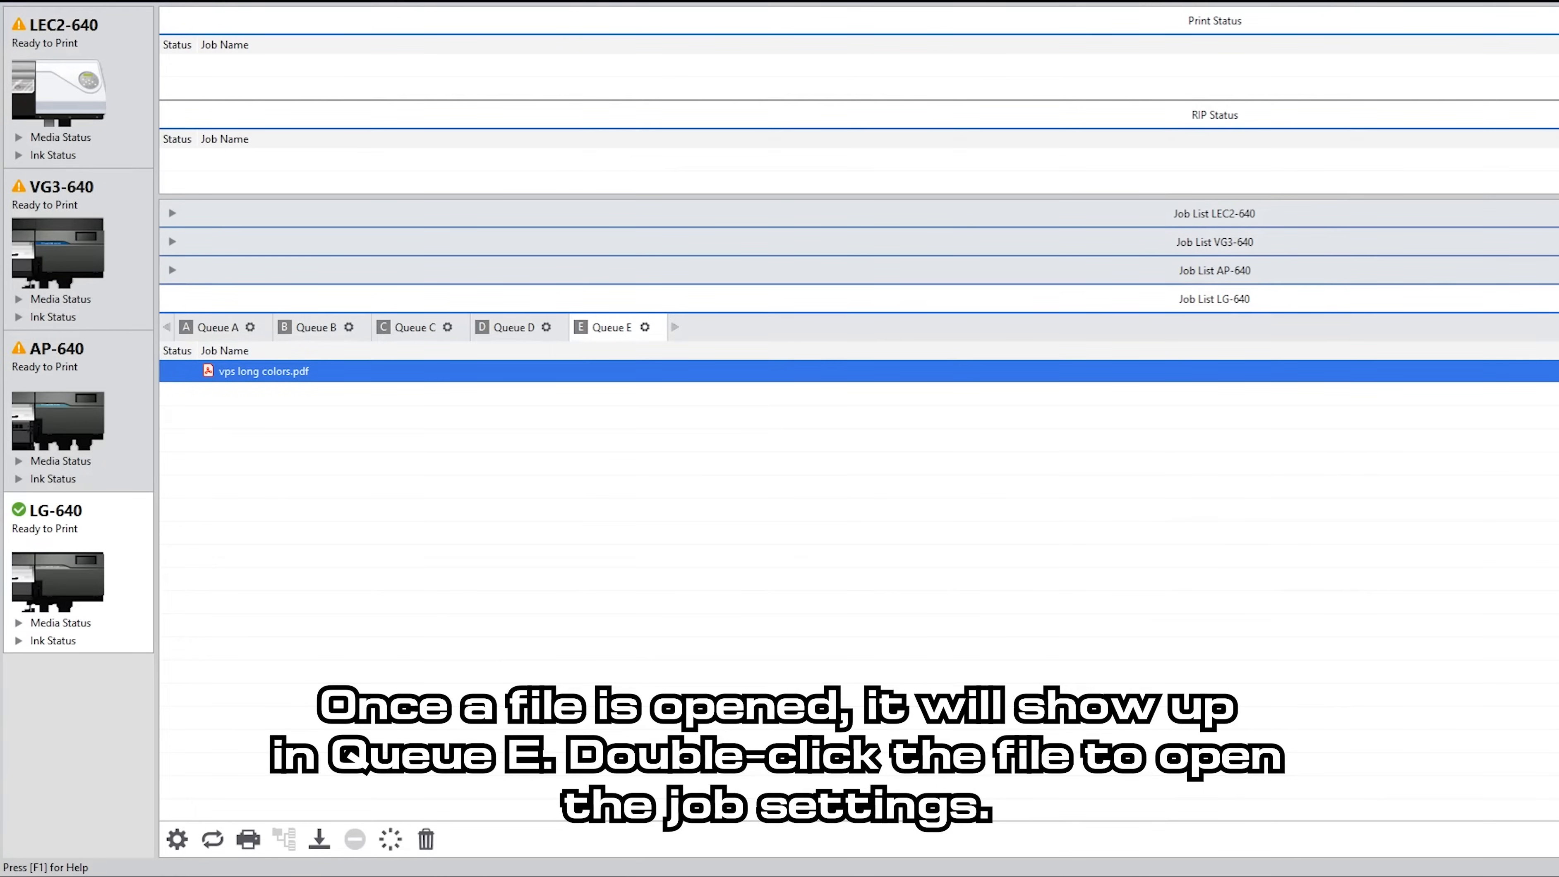
In the job settings of vps long colors.pdf, get the media width from the printer and scale the print to 20 in wide.
double_click(319, 375)
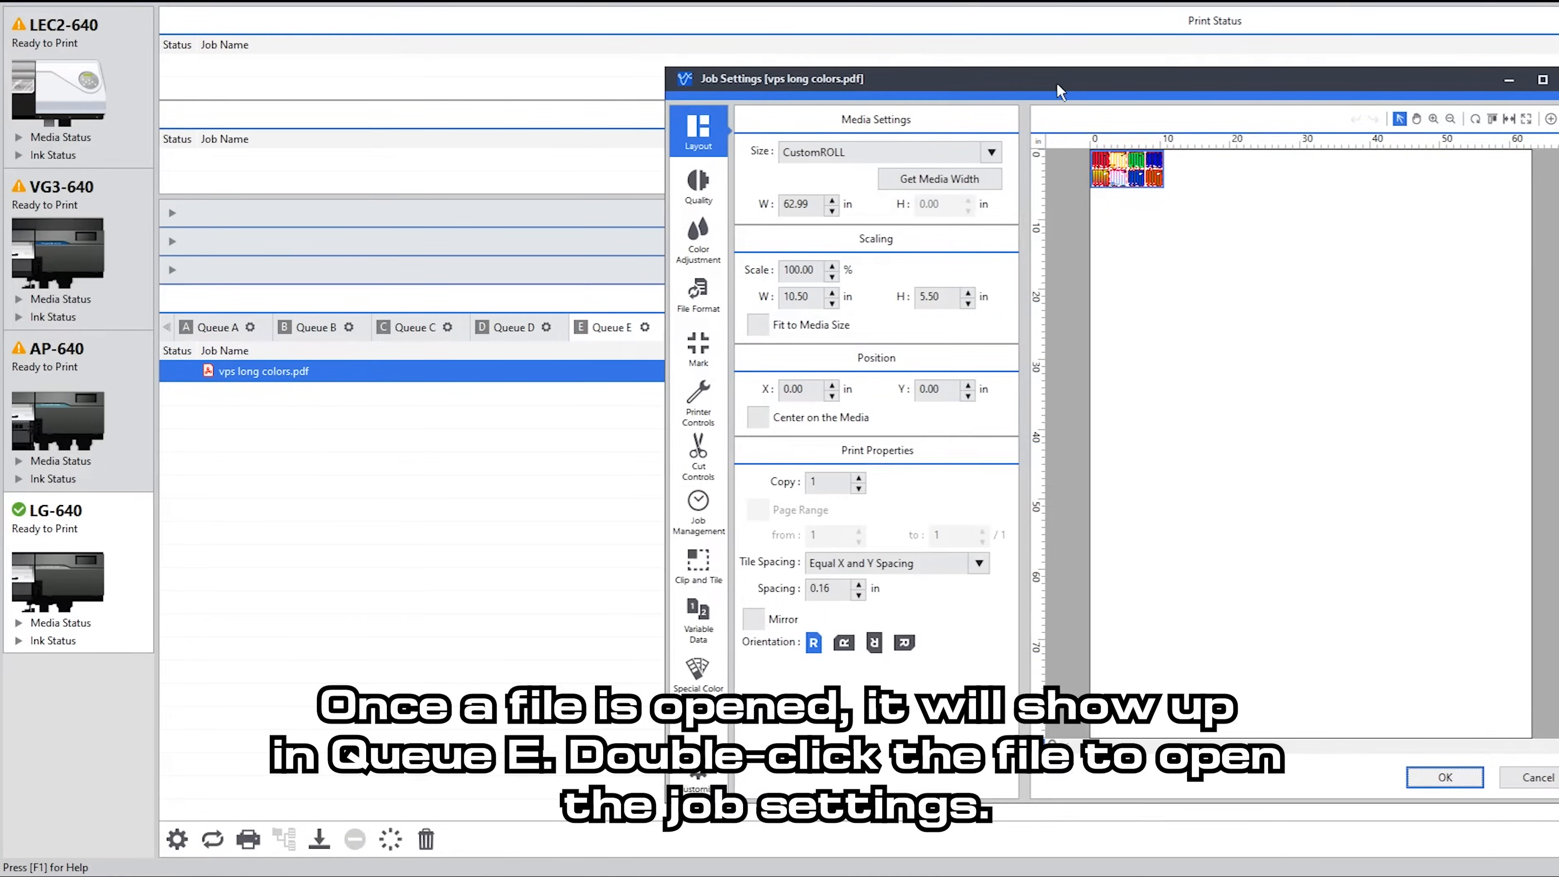
click(763, 152)
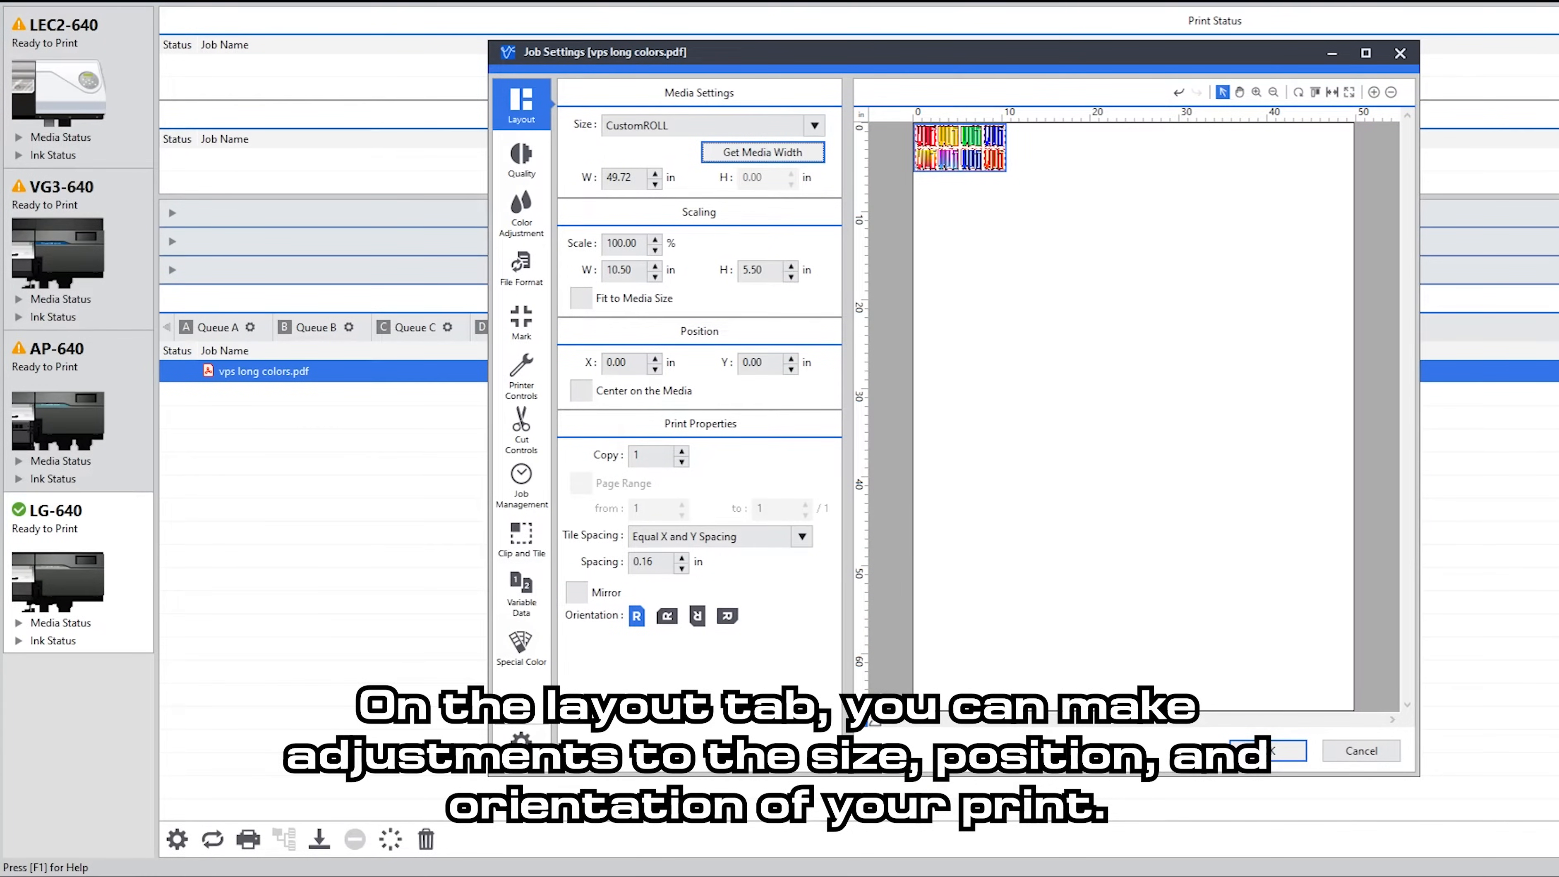
double_click(620, 270)
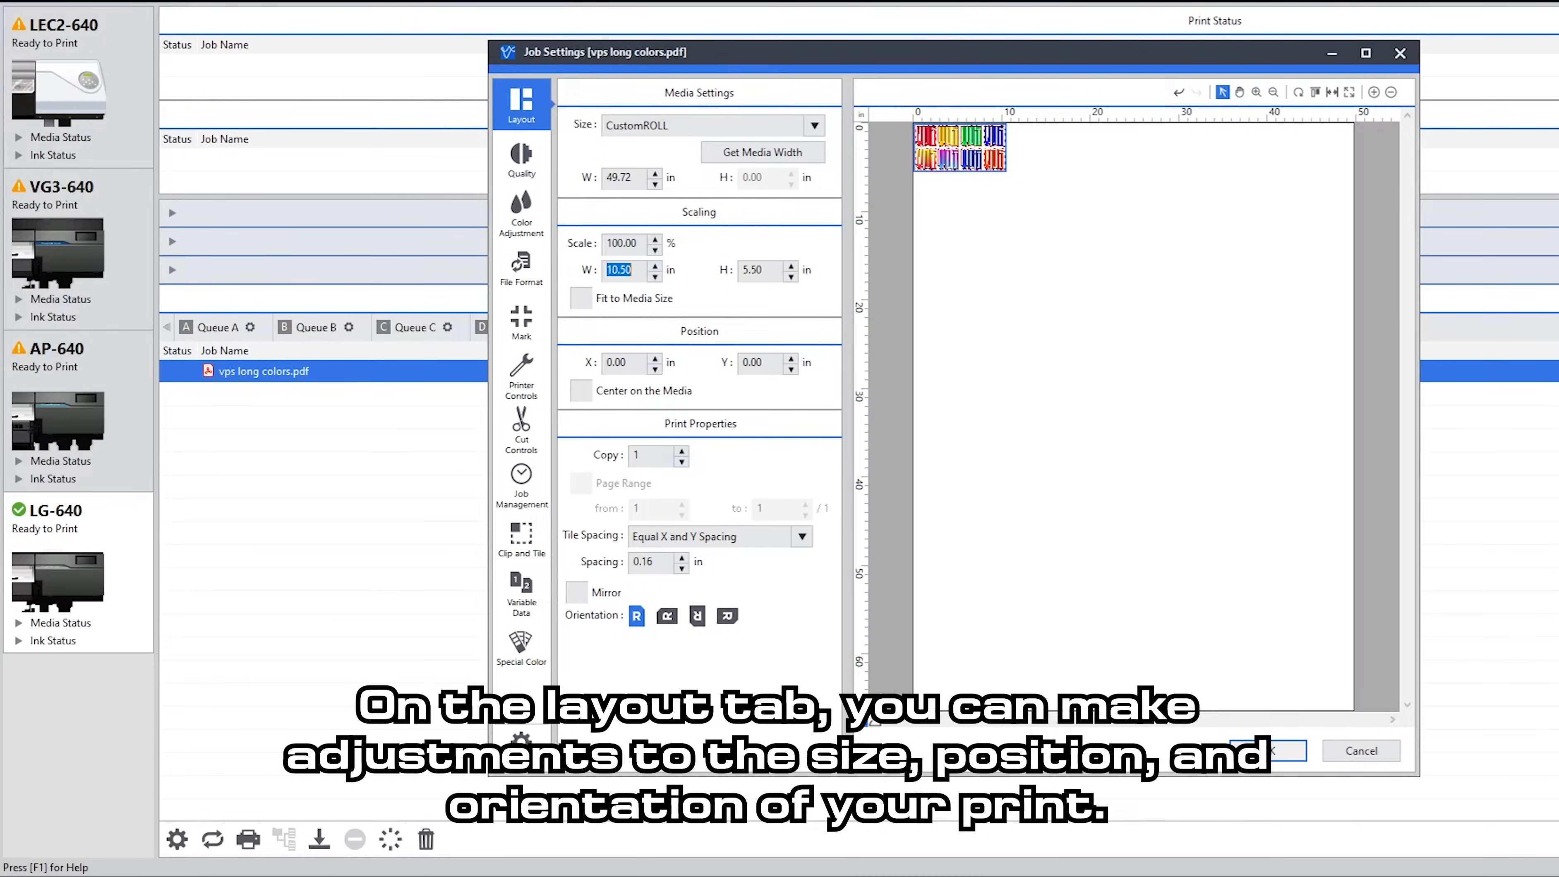
text(20)
key(Return)
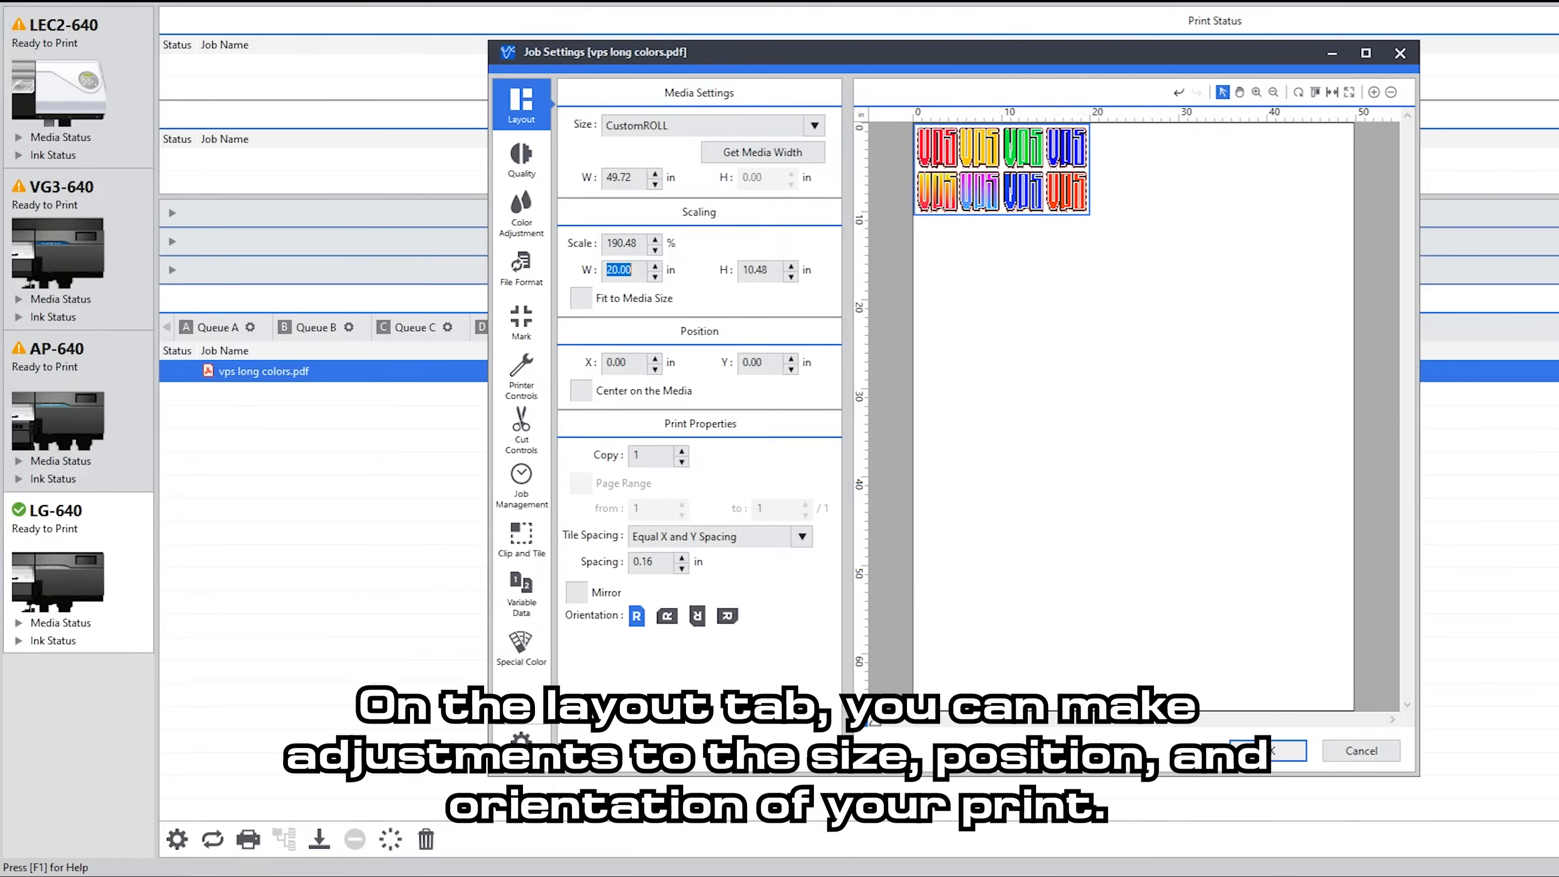
Lay out 2 copies of the print, centered on the media, with 0.5 in spacing between them.
click(681, 452)
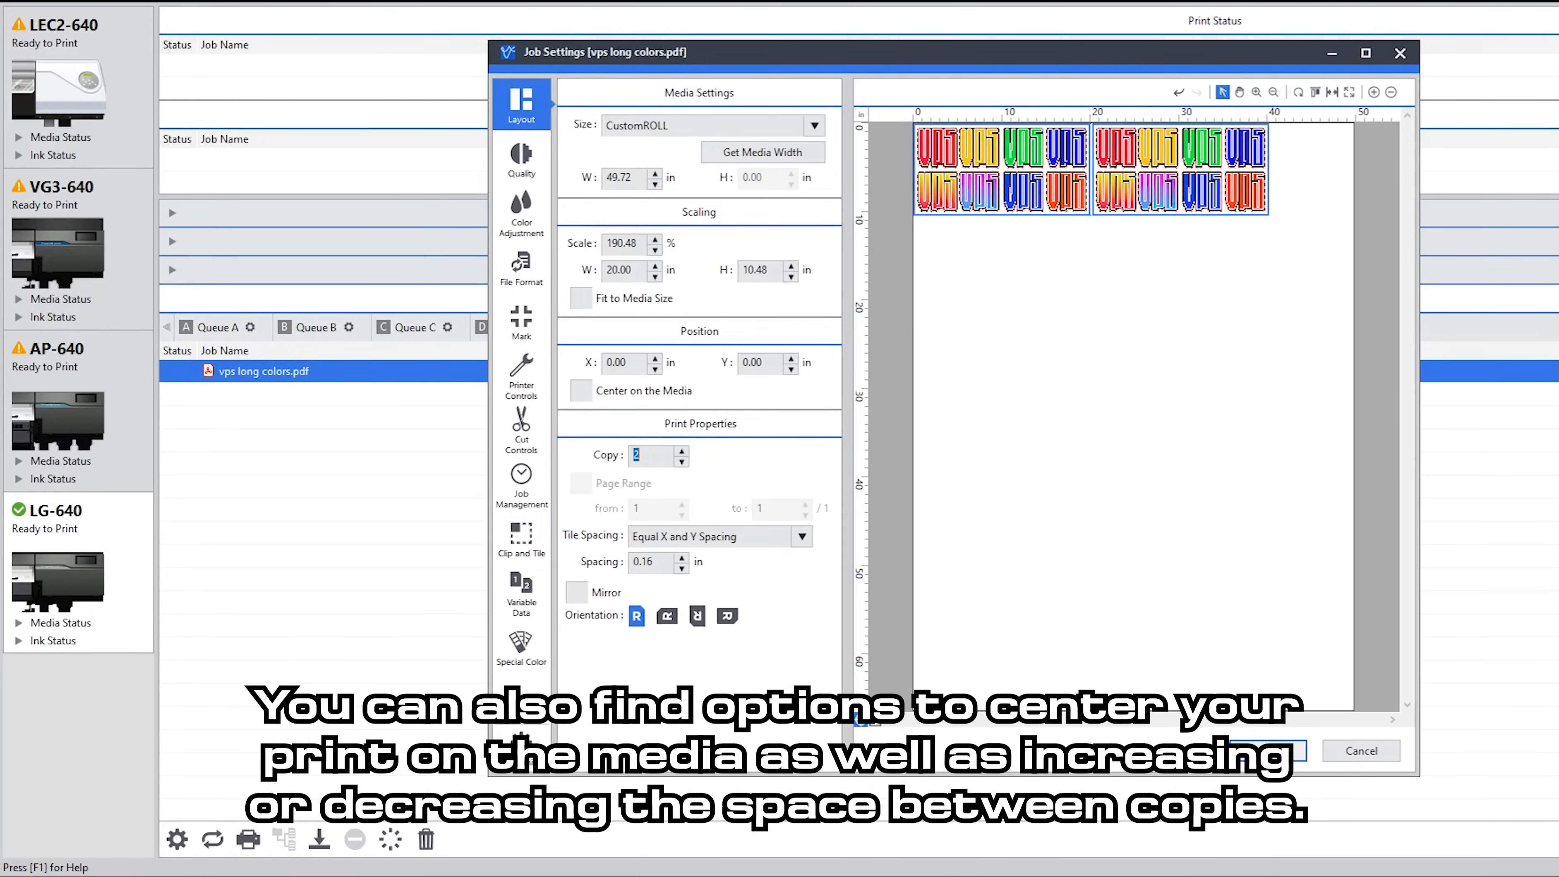
click(581, 390)
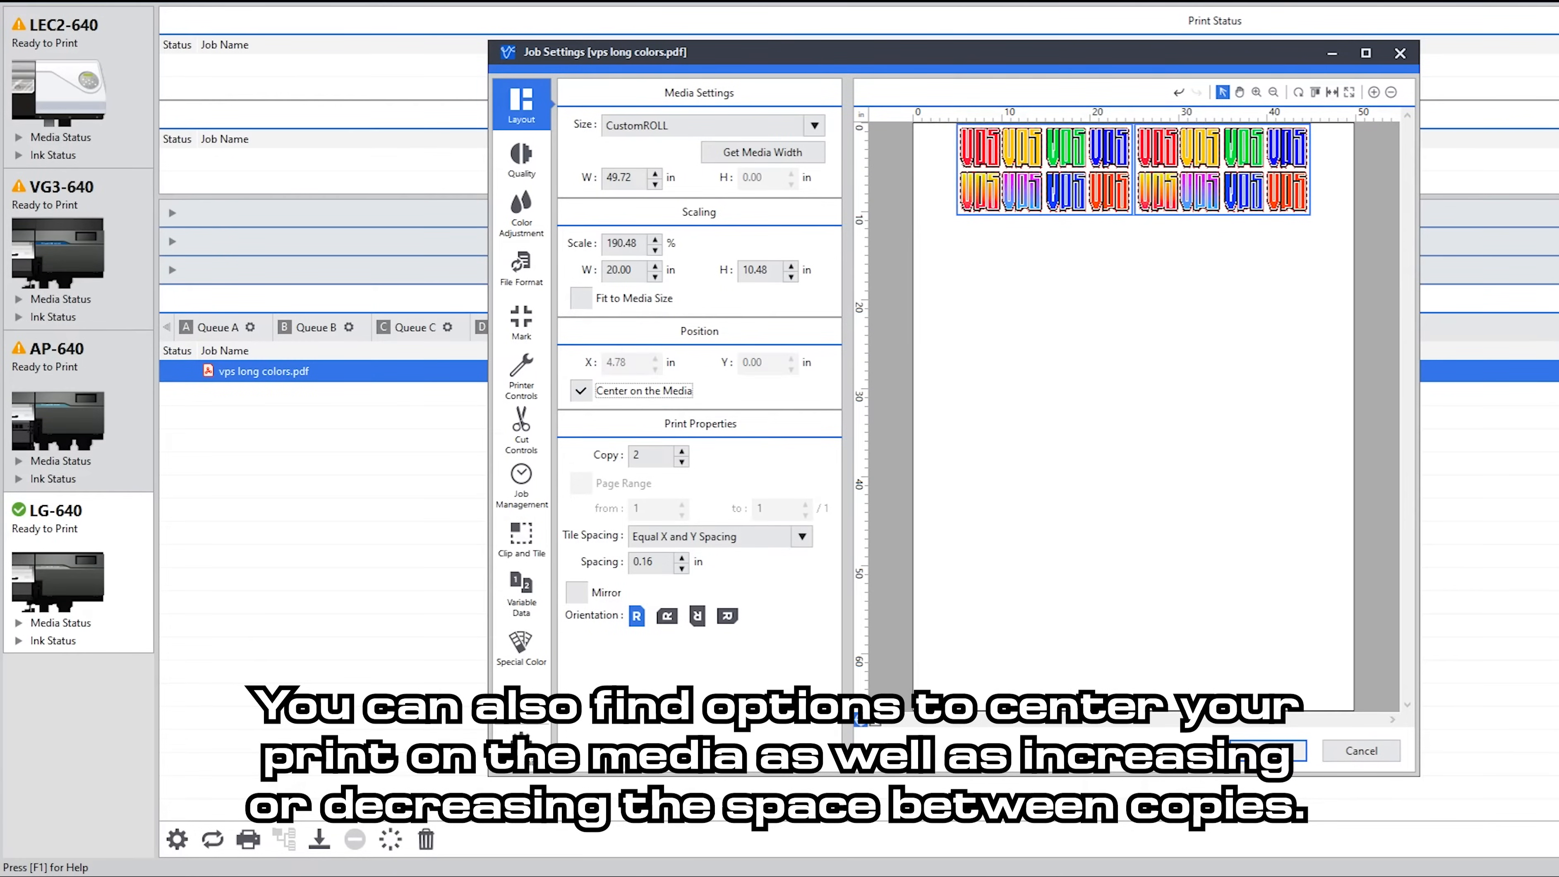
double_click(644, 563)
text(0.5)
key(Return)
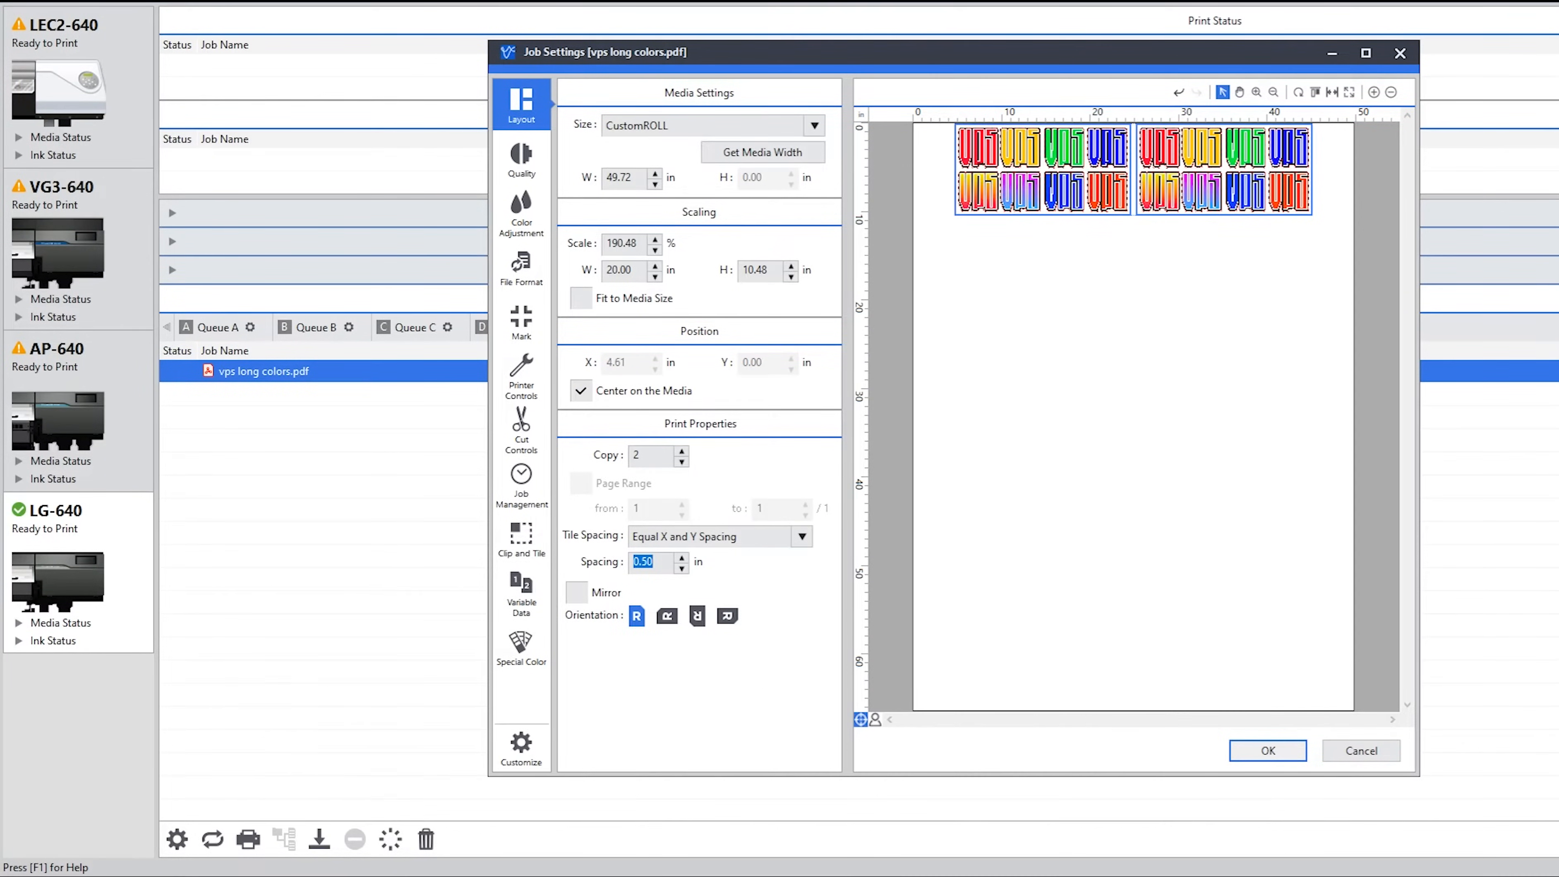
Choose Generic Sign Production as the media type in the job's quality settings.
click(522, 159)
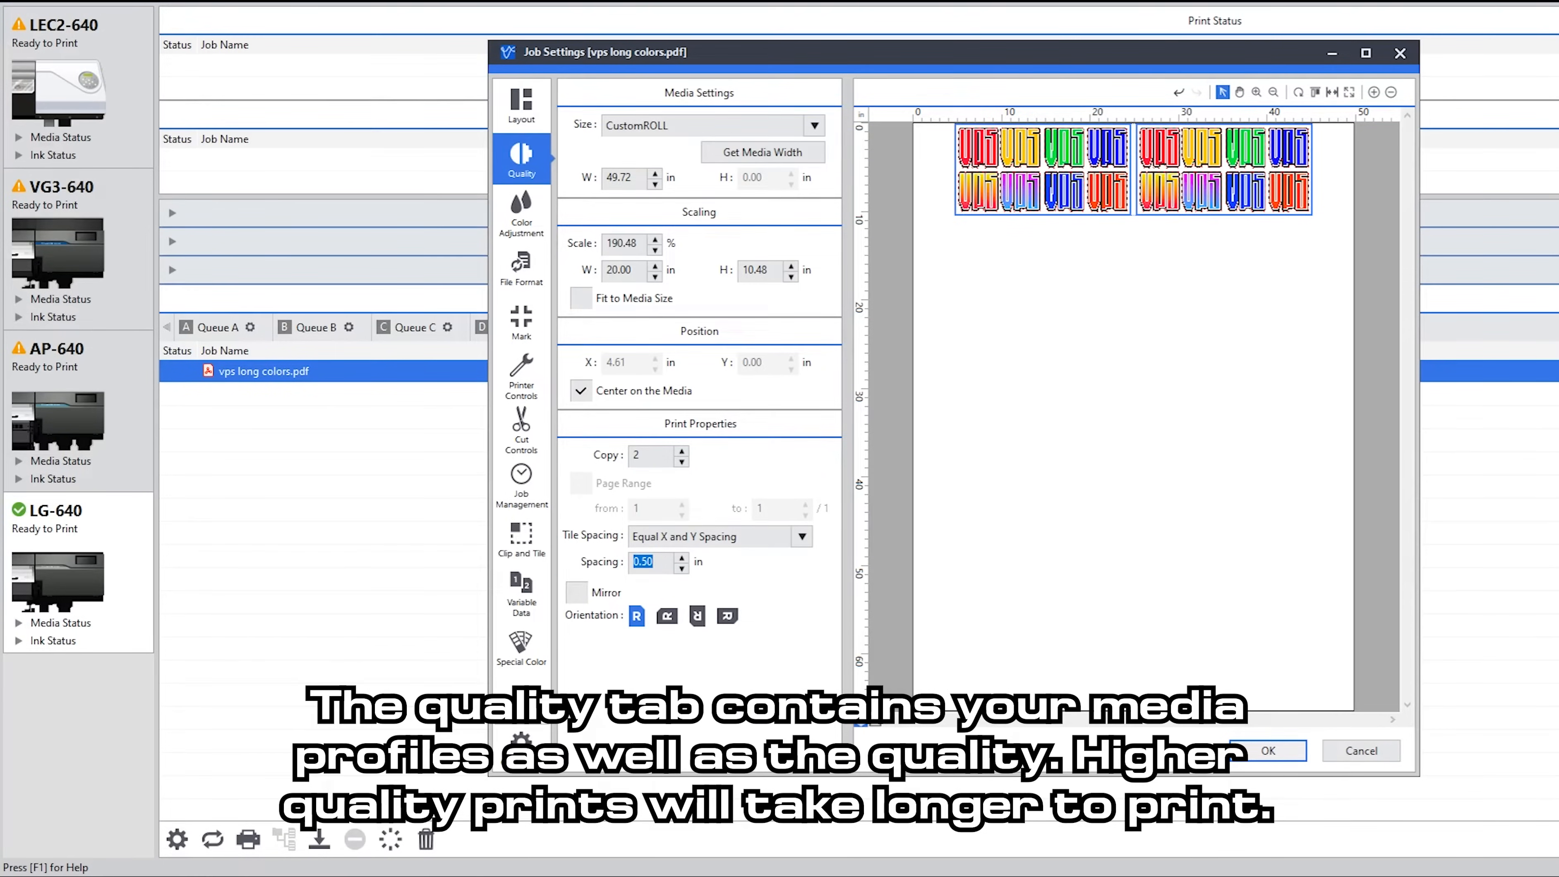
click(822, 144)
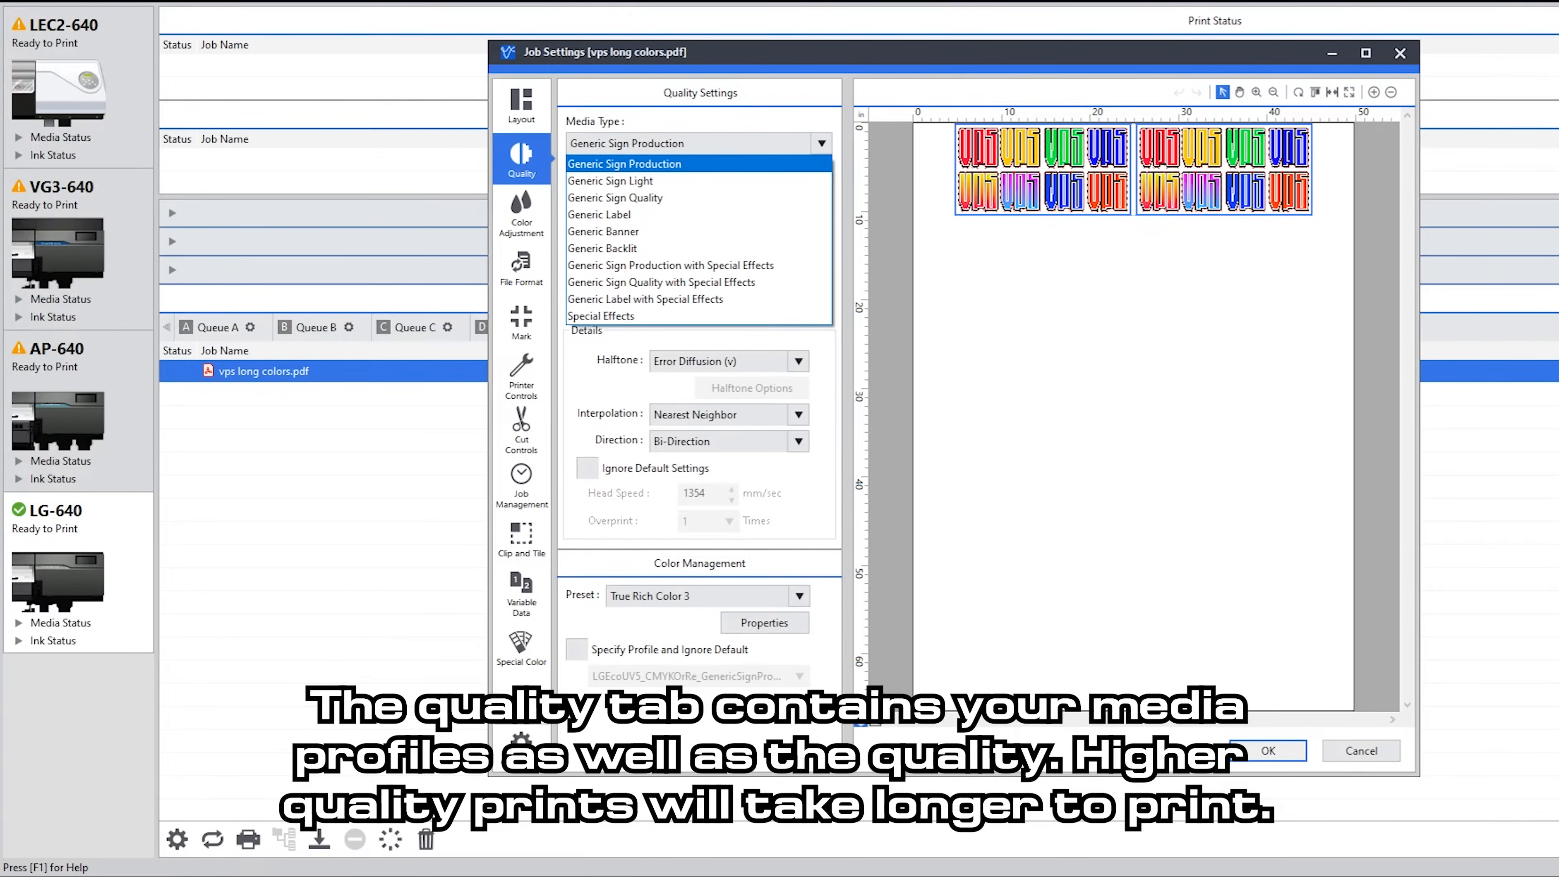
click(624, 163)
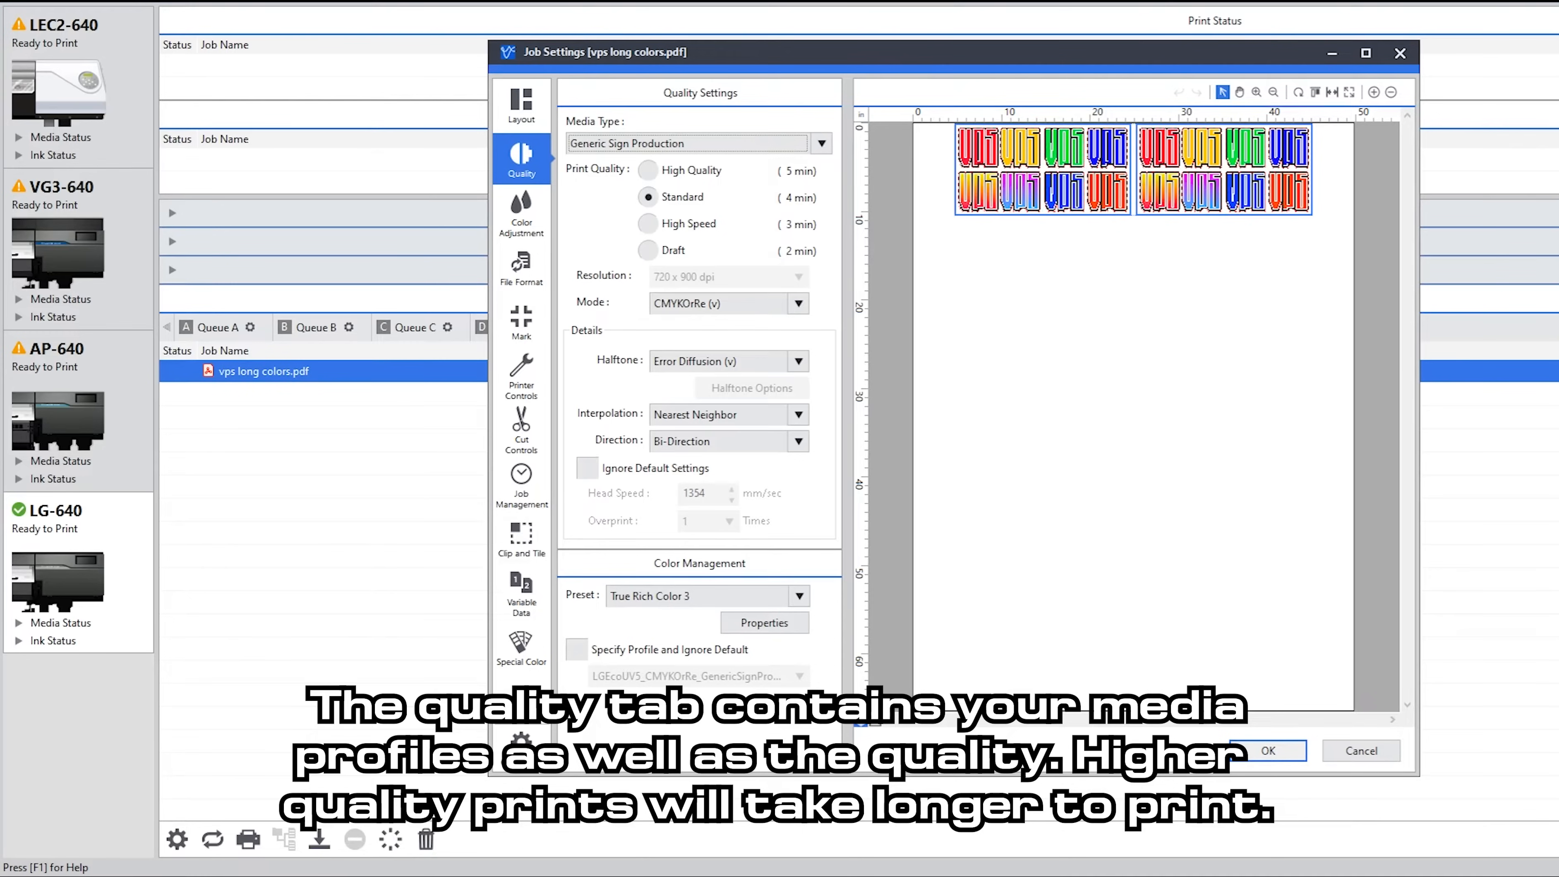
Try the White (v) print mode and switch the mode back to CMYKOrRe (v).
click(799, 304)
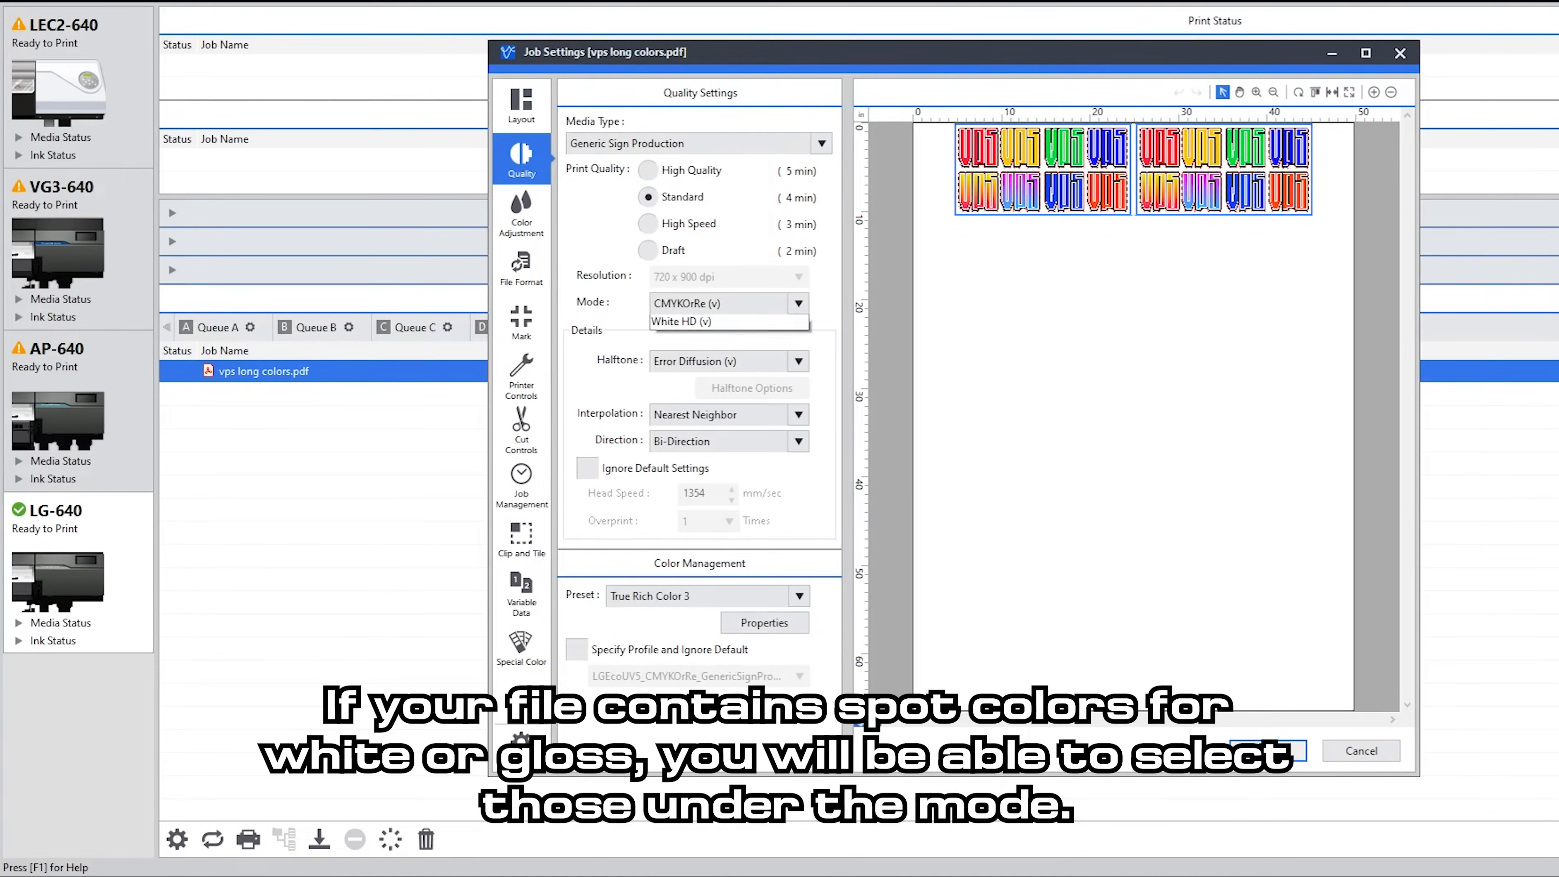
click(729, 375)
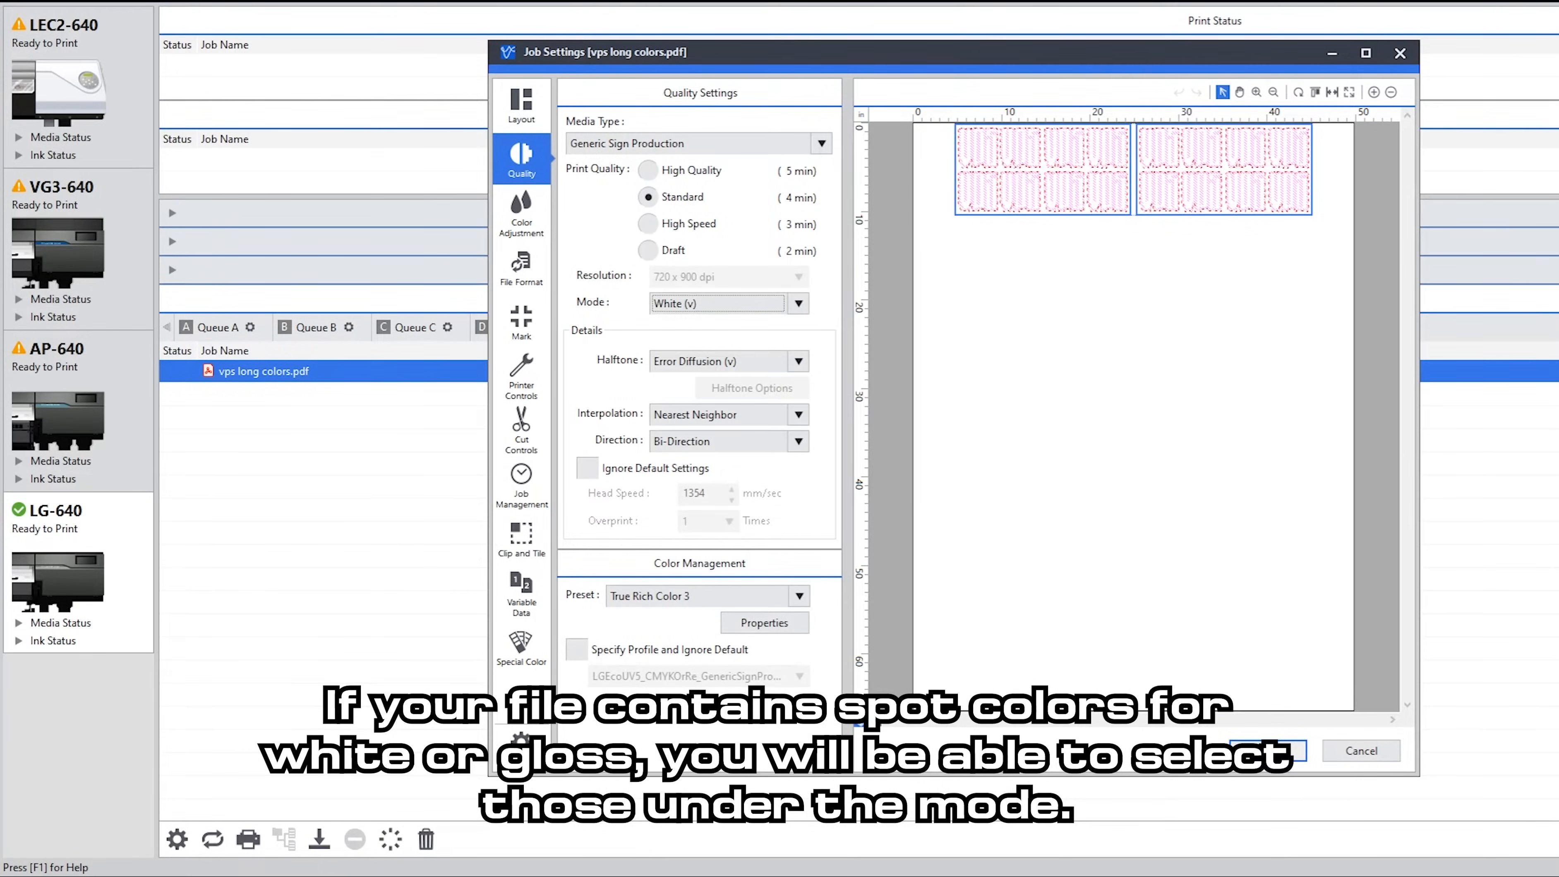
click(798, 304)
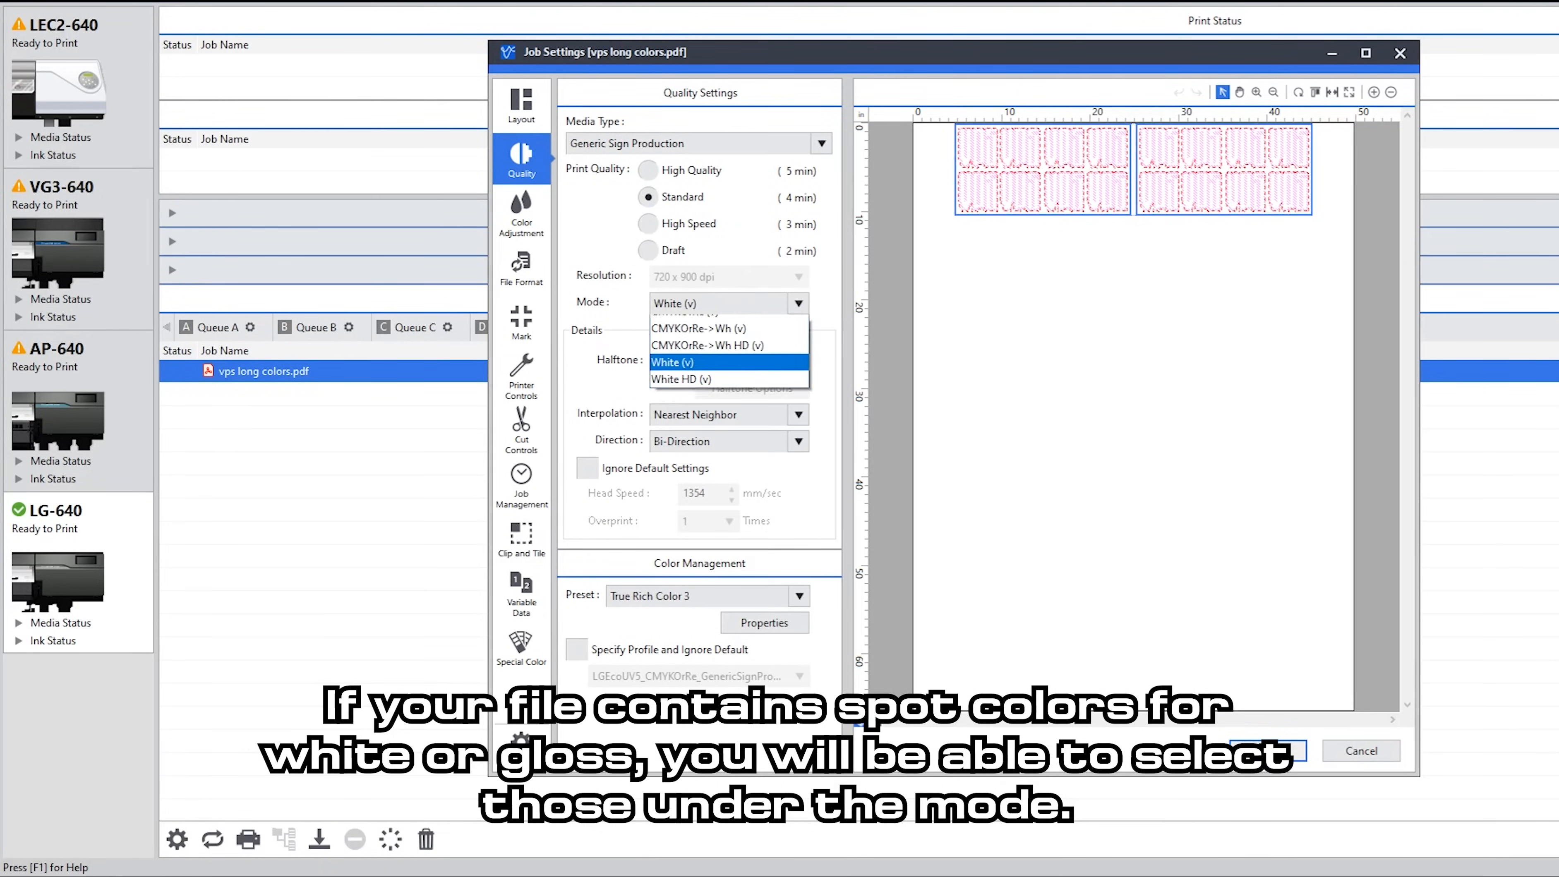
click(729, 324)
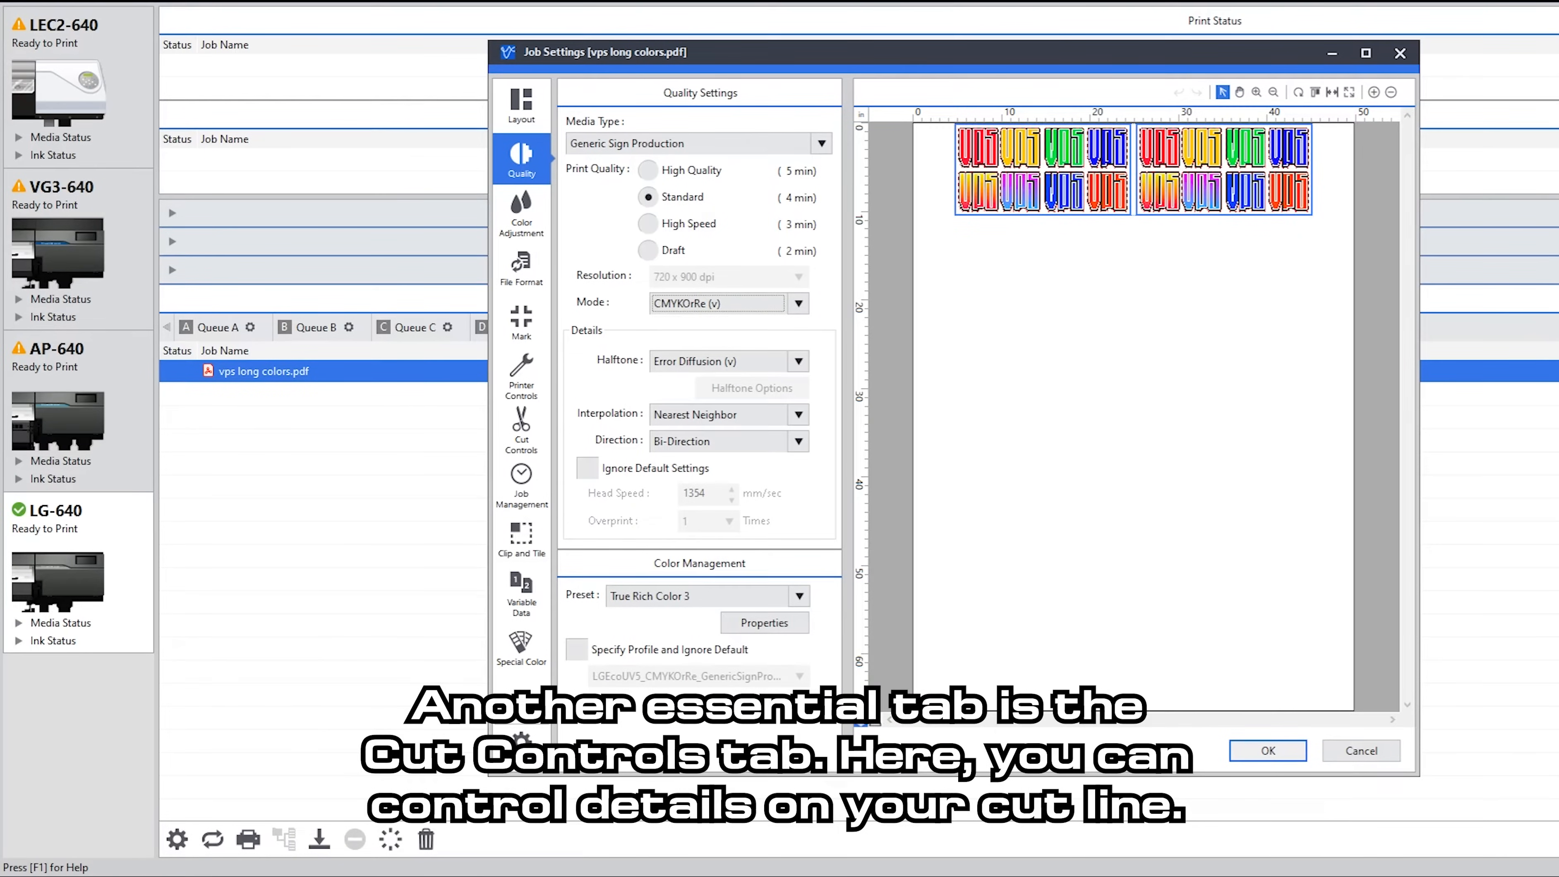
Enable Cut Image Boundaries in the job's cutting options and disable it again.
click(521, 430)
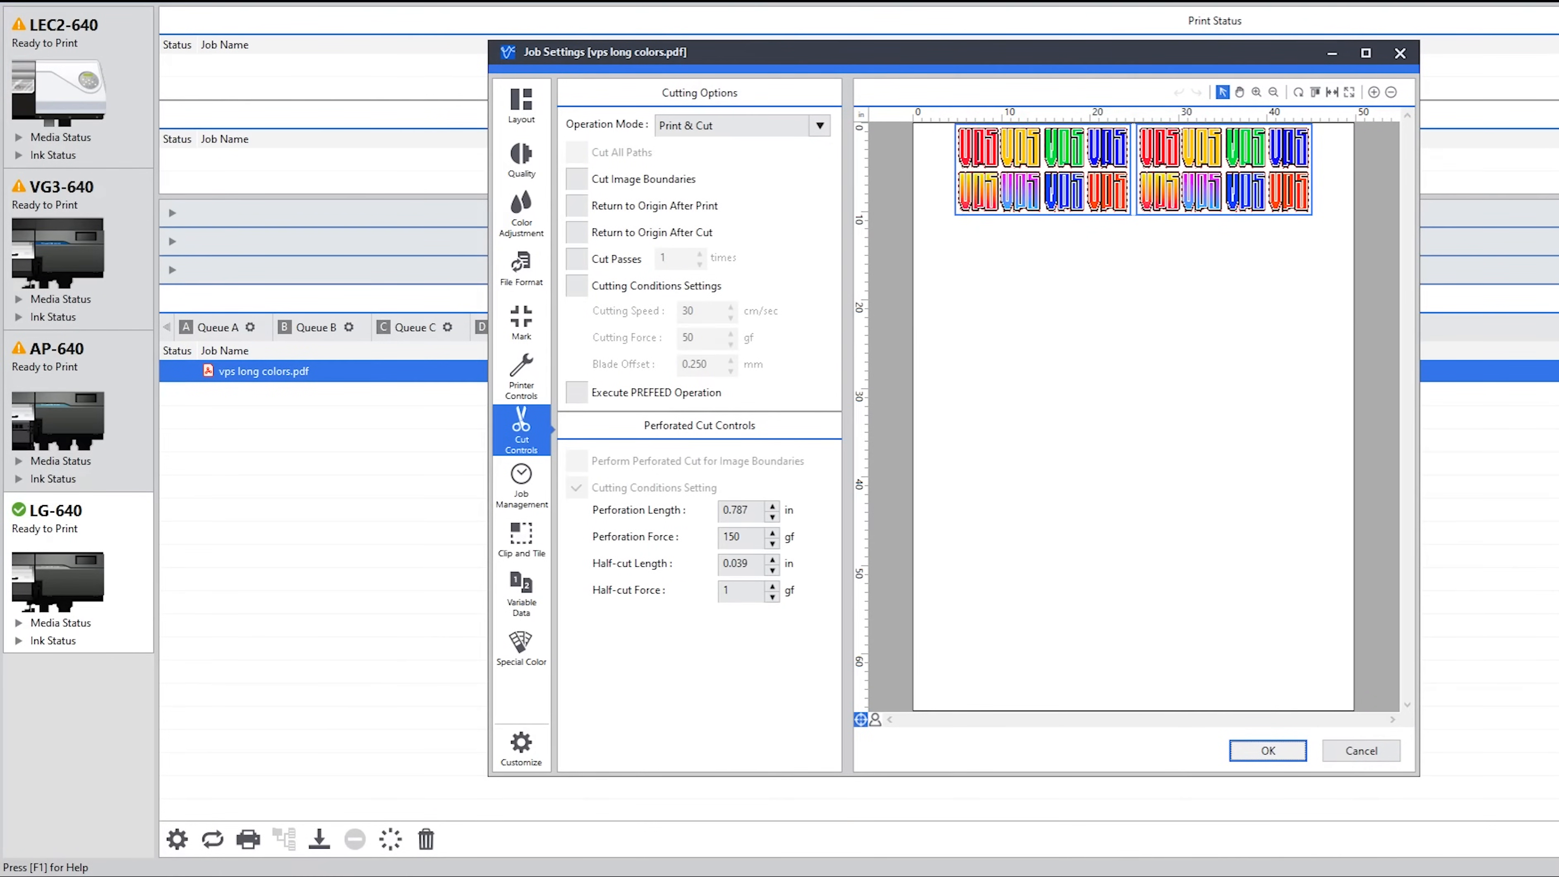
click(576, 180)
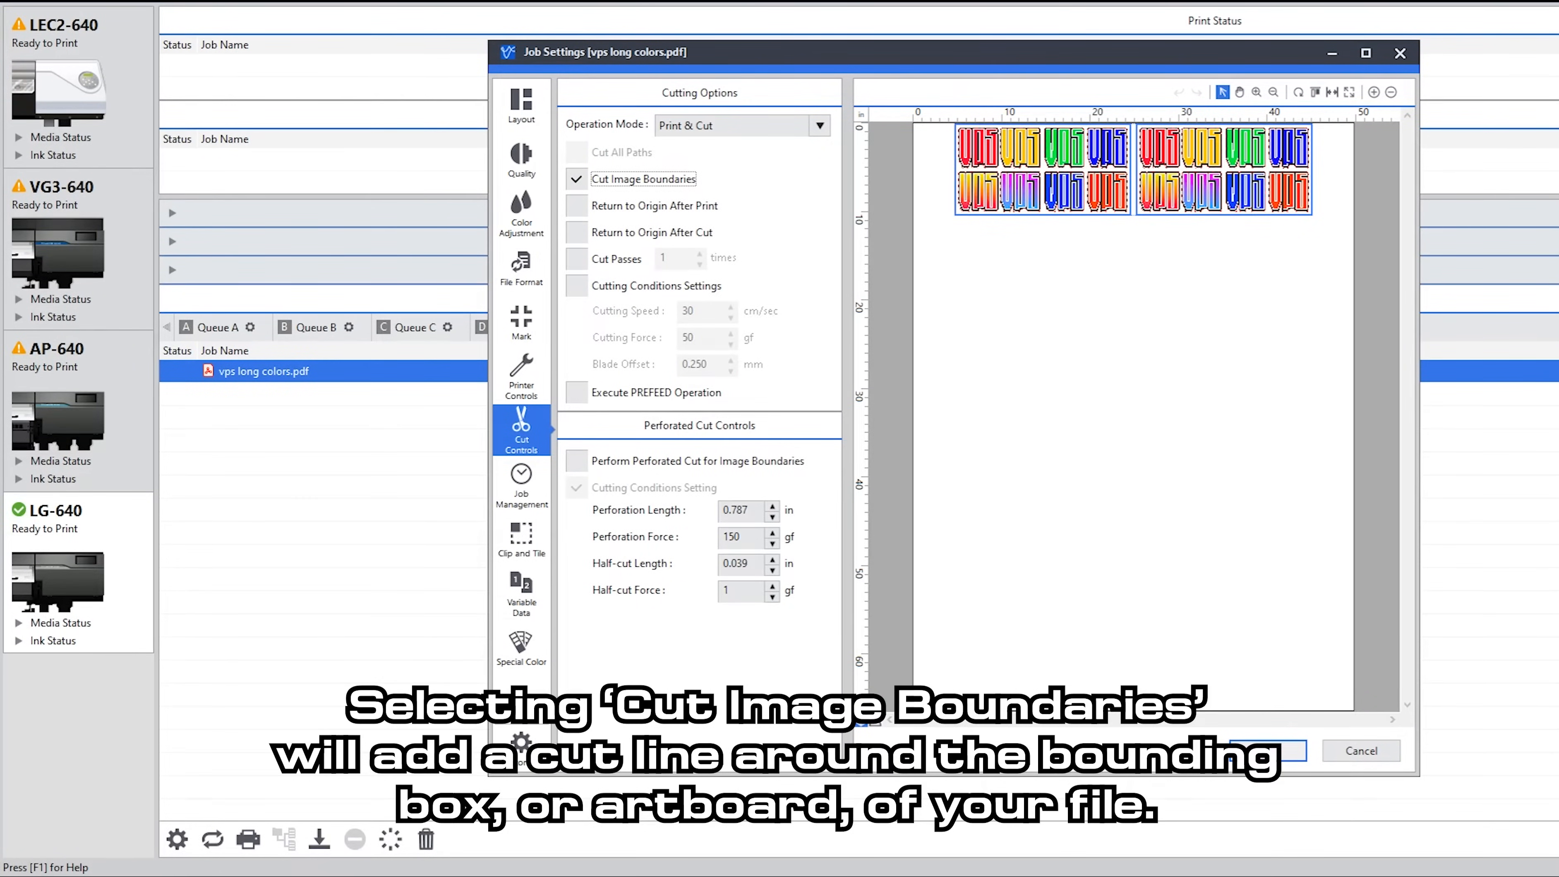
click(577, 180)
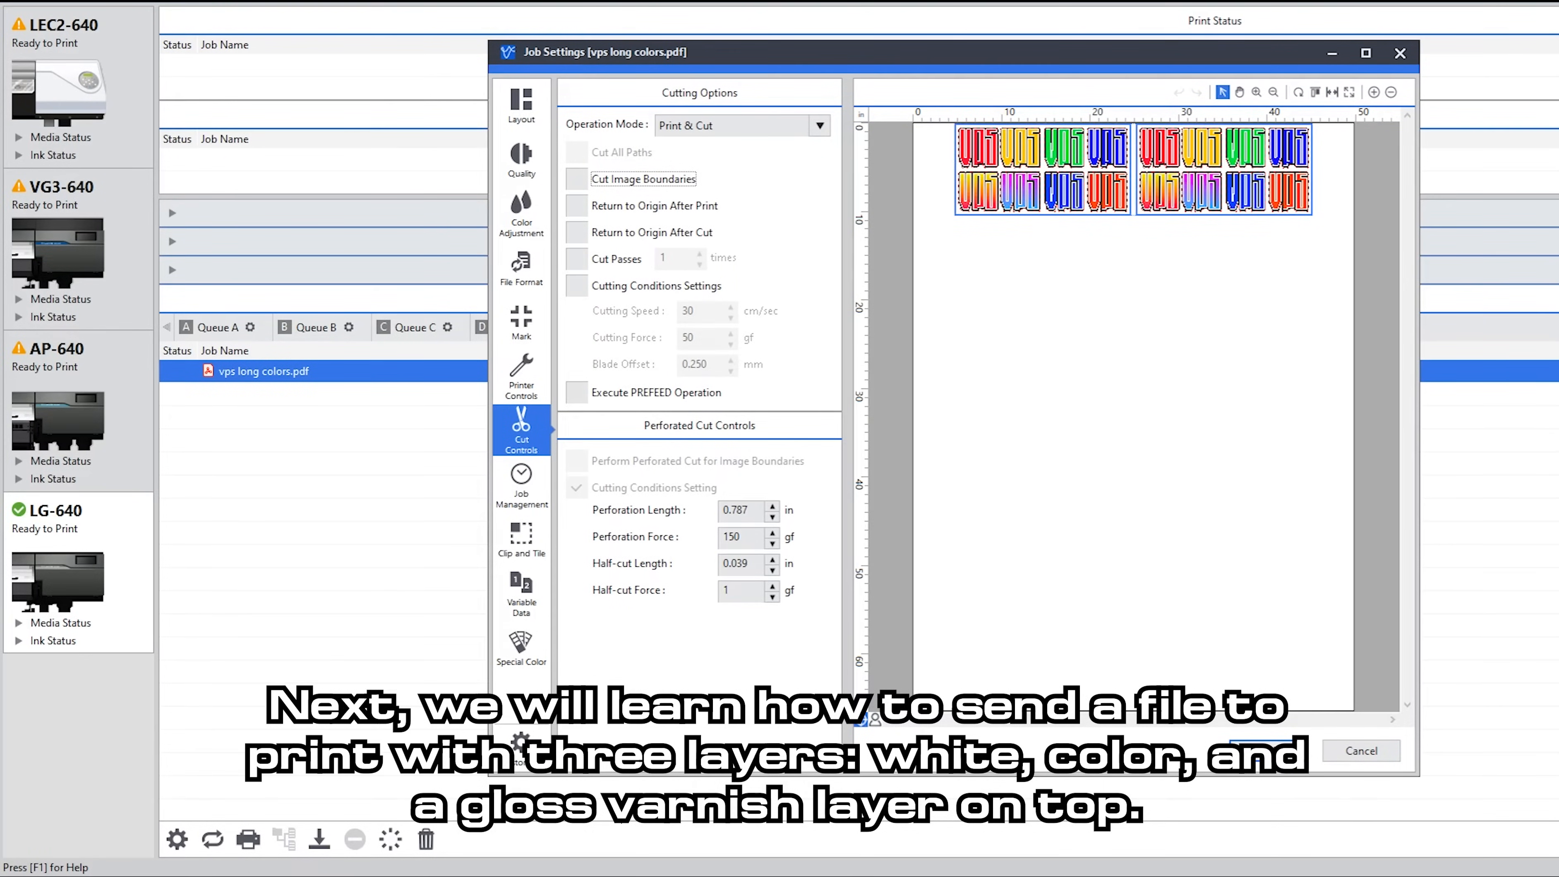
Set the job's print mode to White (v) for the bottom layer.
click(521, 104)
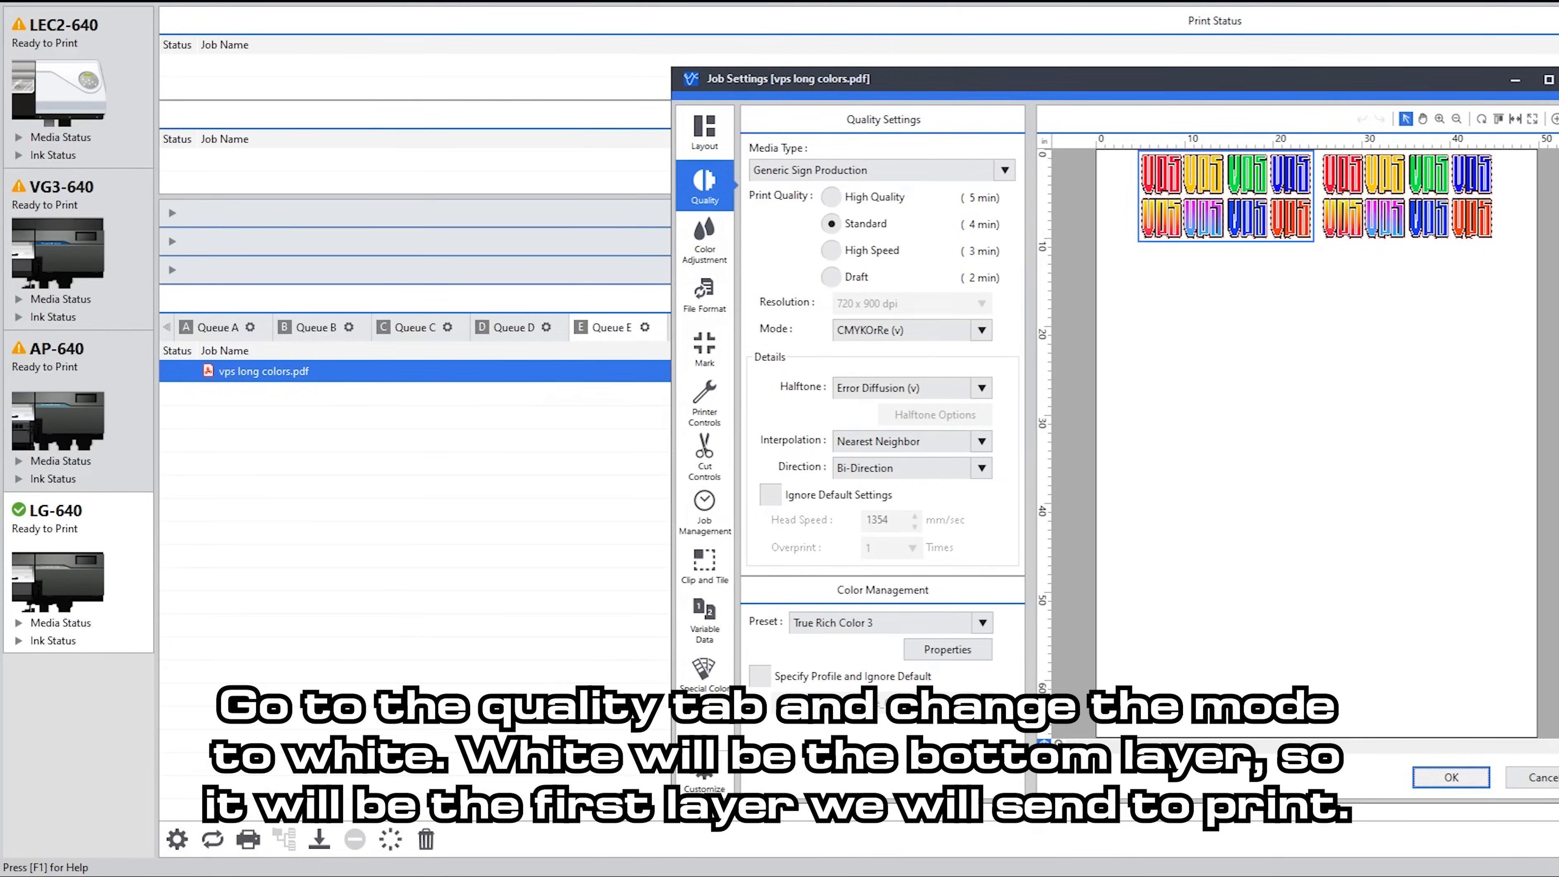
click(981, 331)
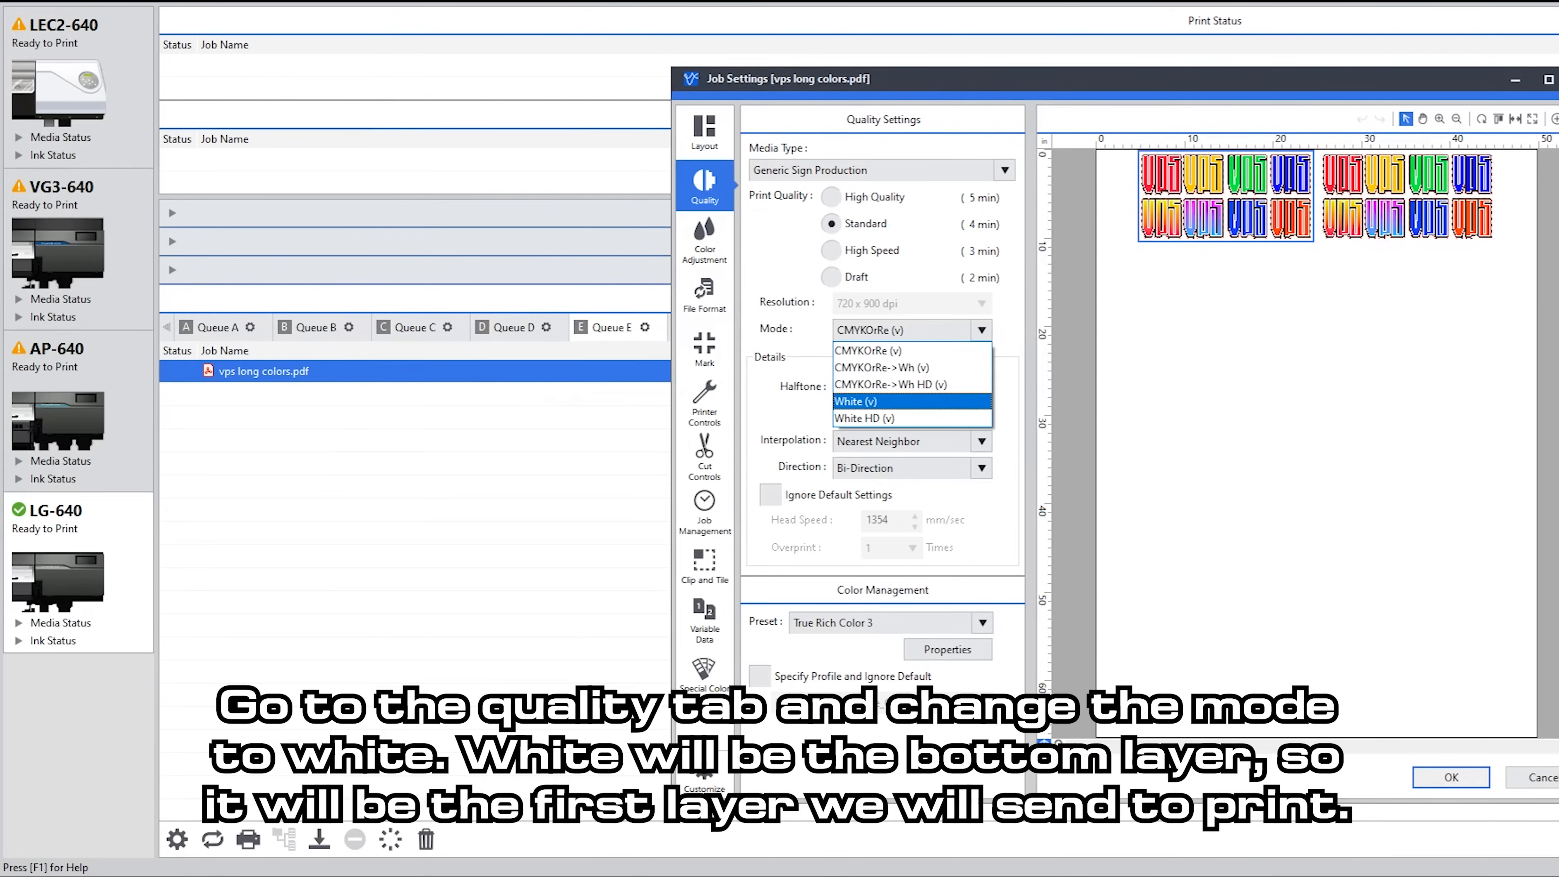
click(911, 402)
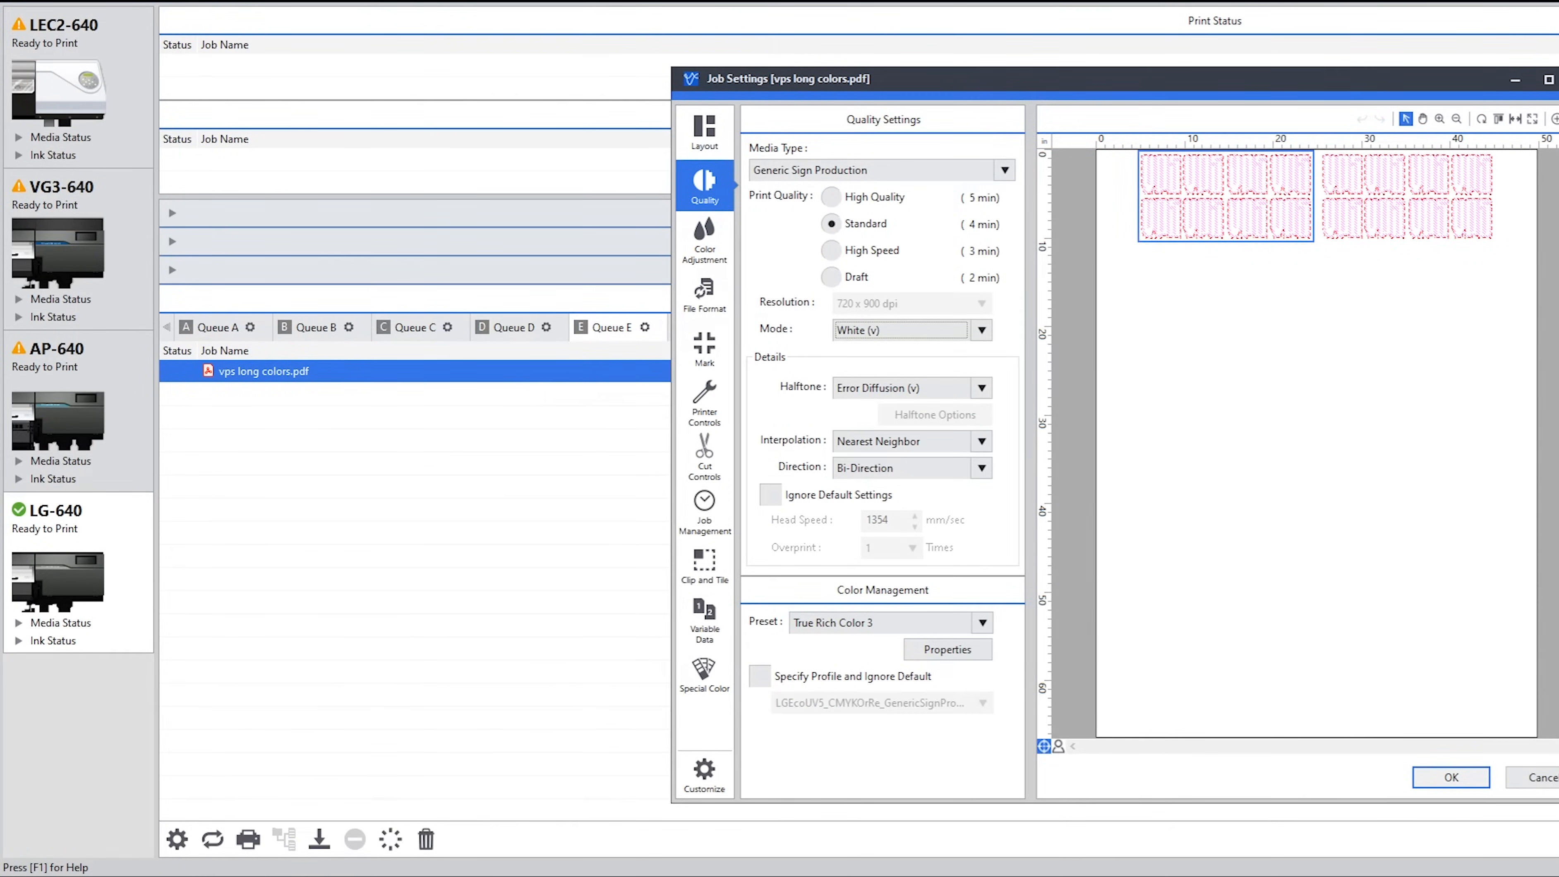
Set the cutting operation mode to Print Only, enable Return to Origin After Print, and accept the job settings.
click(705, 457)
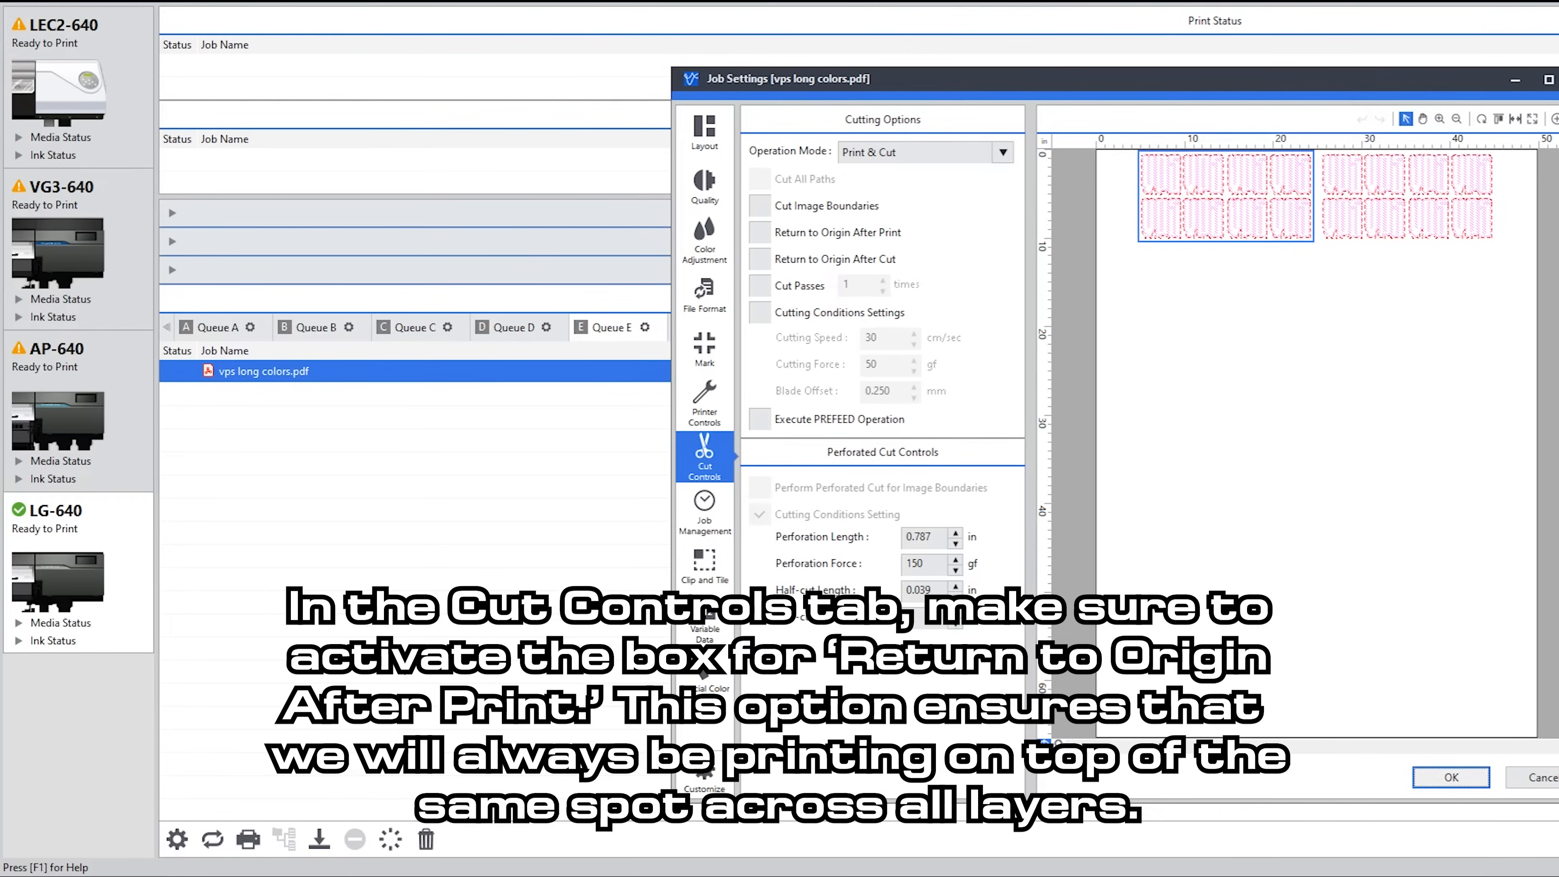
click(1003, 152)
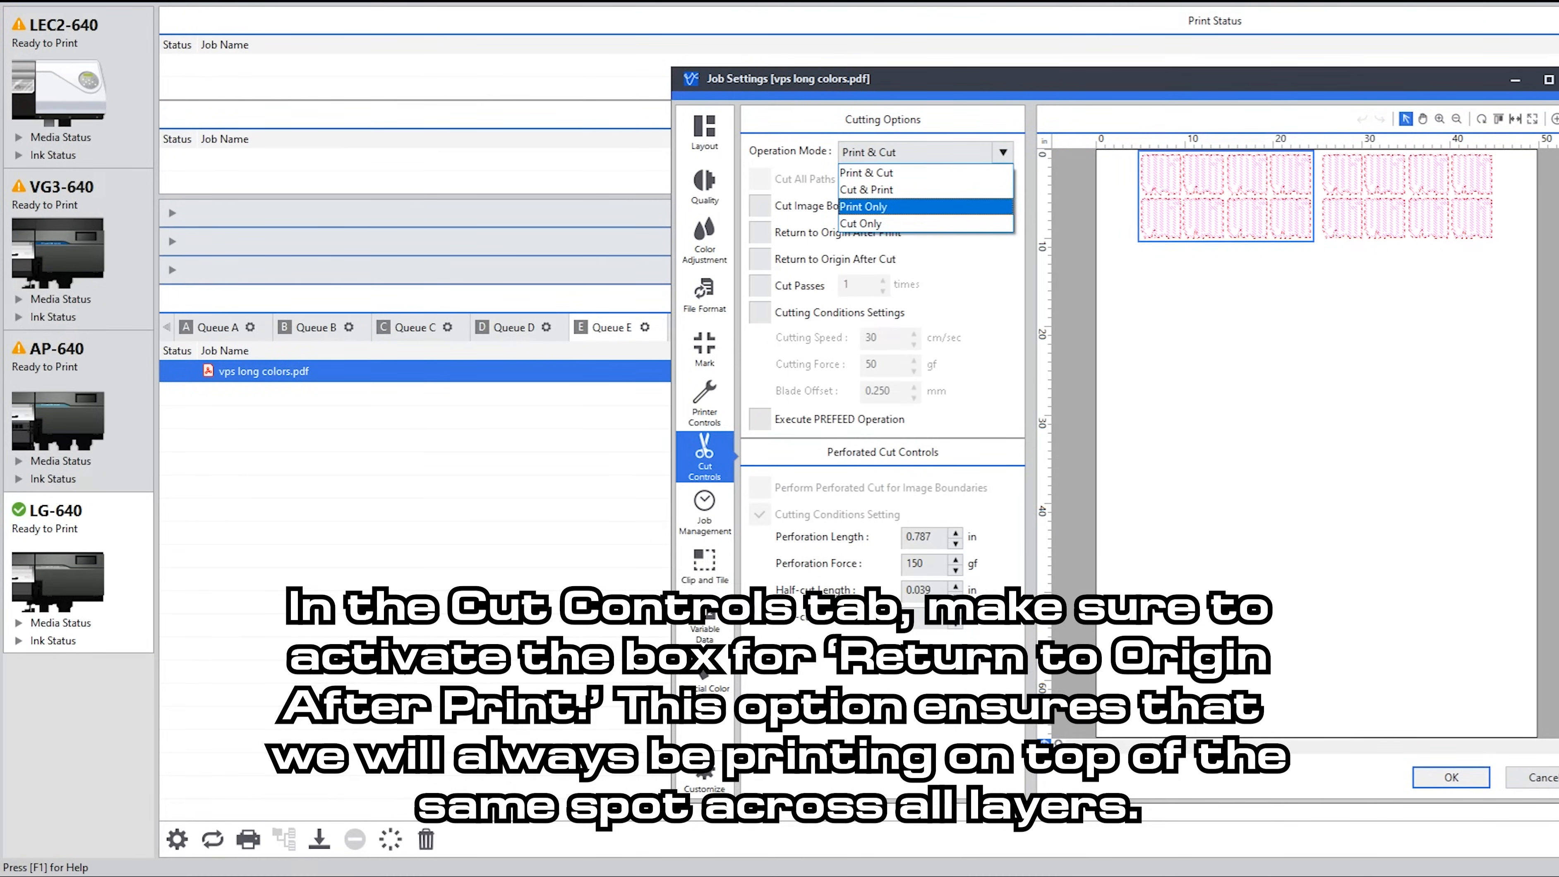
click(864, 207)
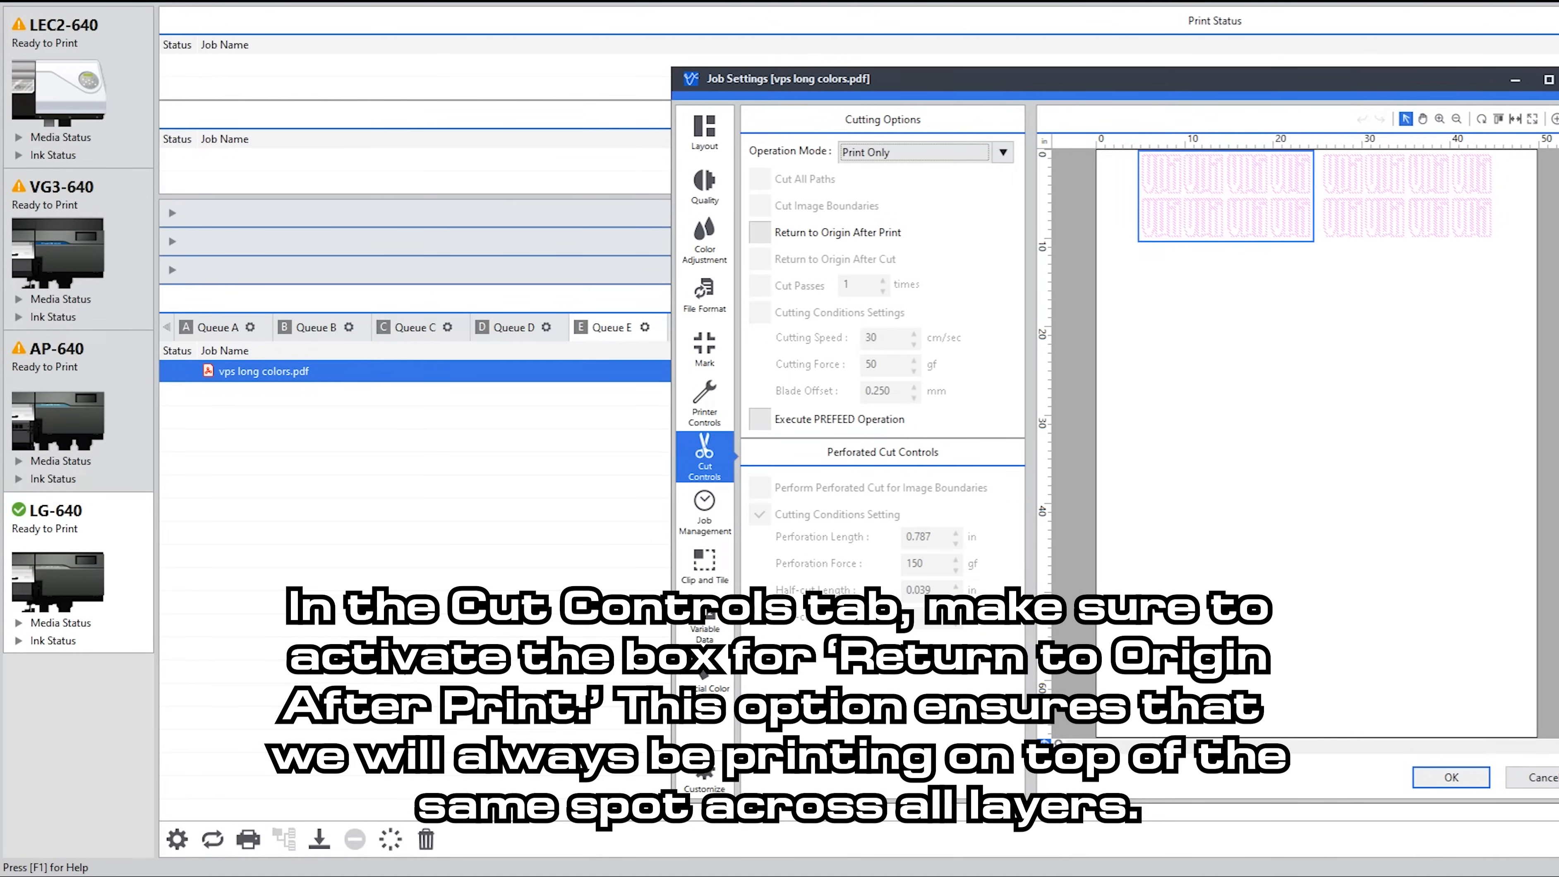
click(760, 232)
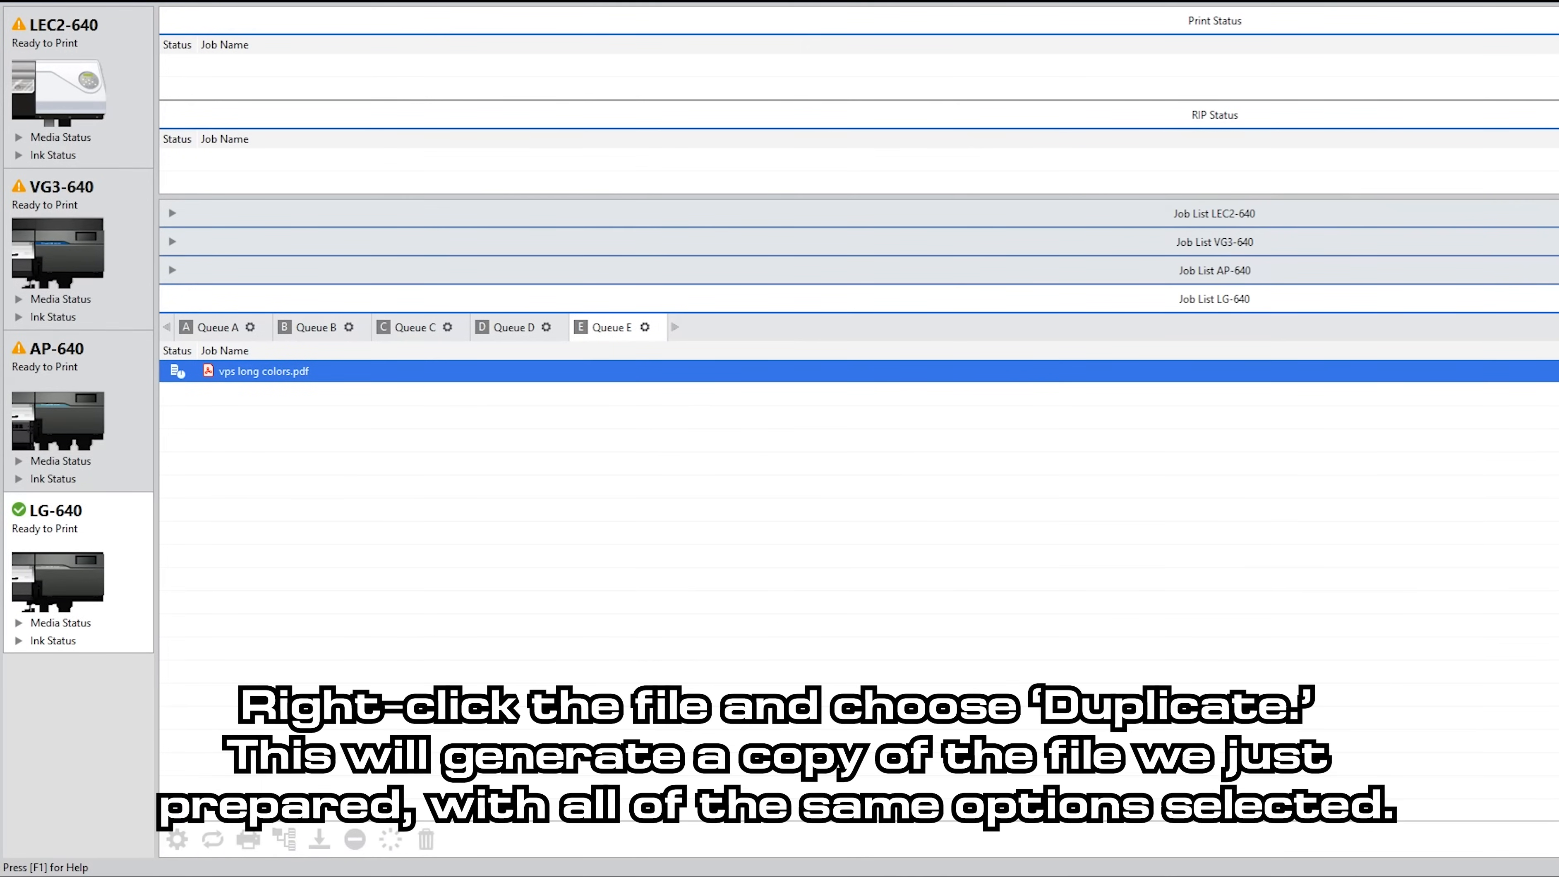
Duplicate the vps long colors.pdf job in Queue E and open the copy's job settings.
right_click(397, 371)
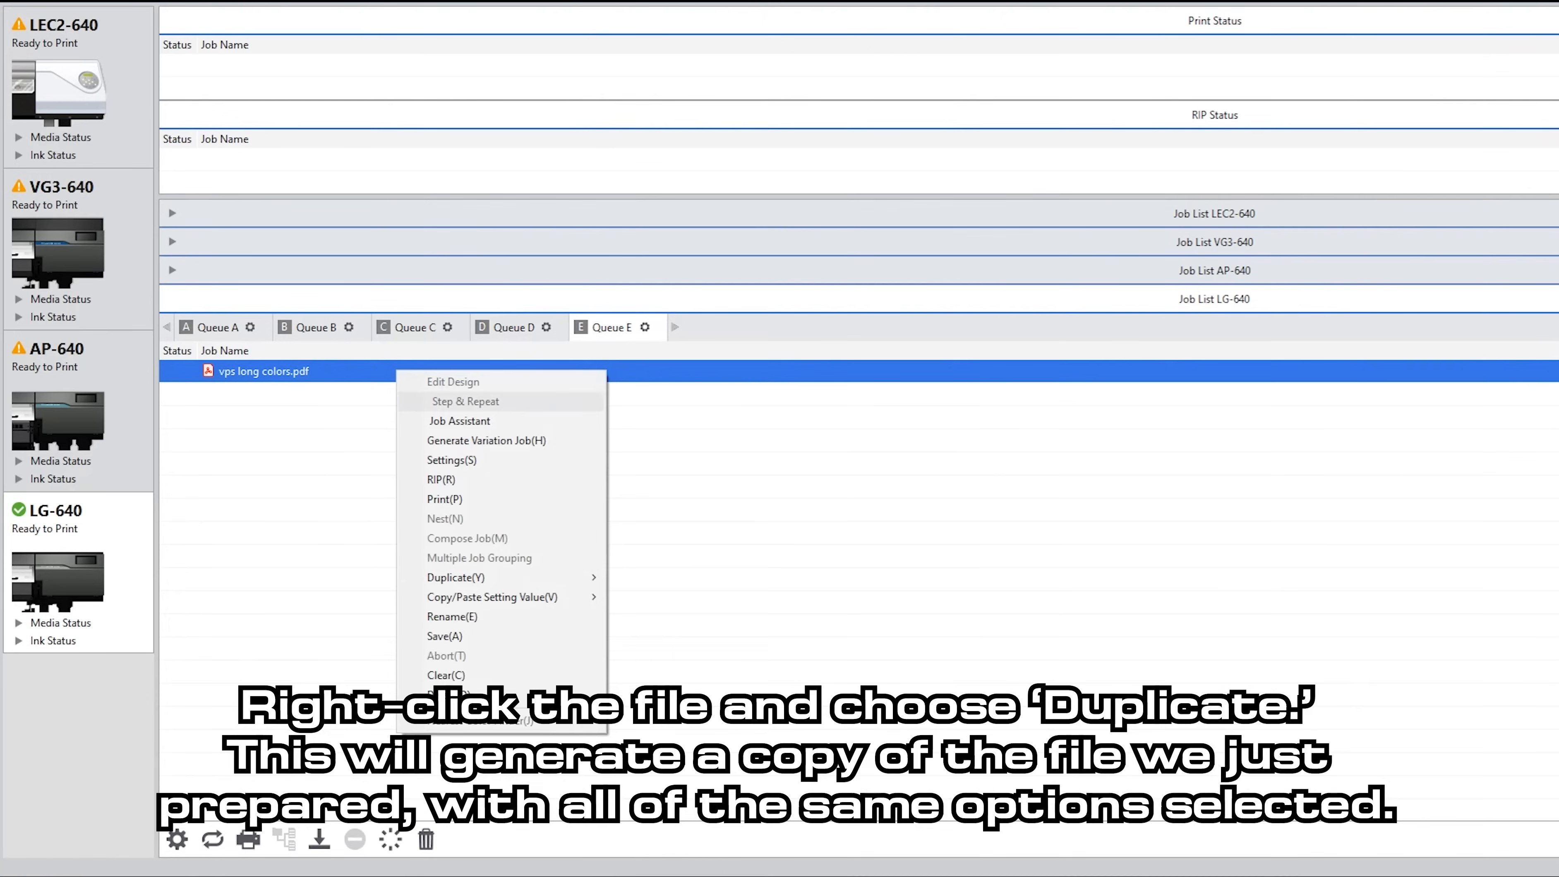
mouse_move(492, 578)
click(670, 577)
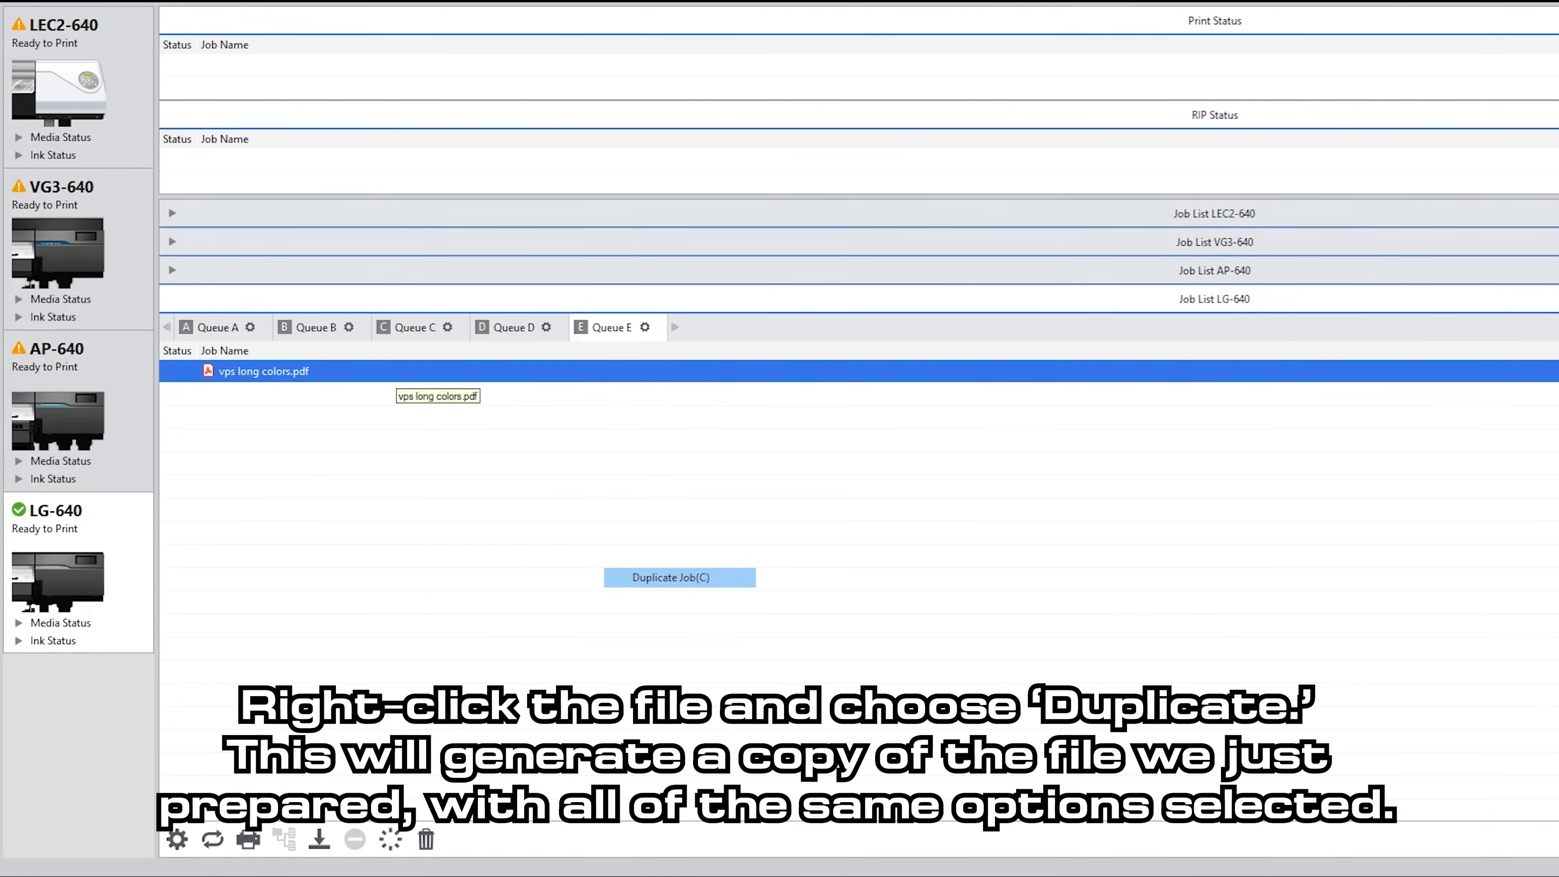
key(Return)
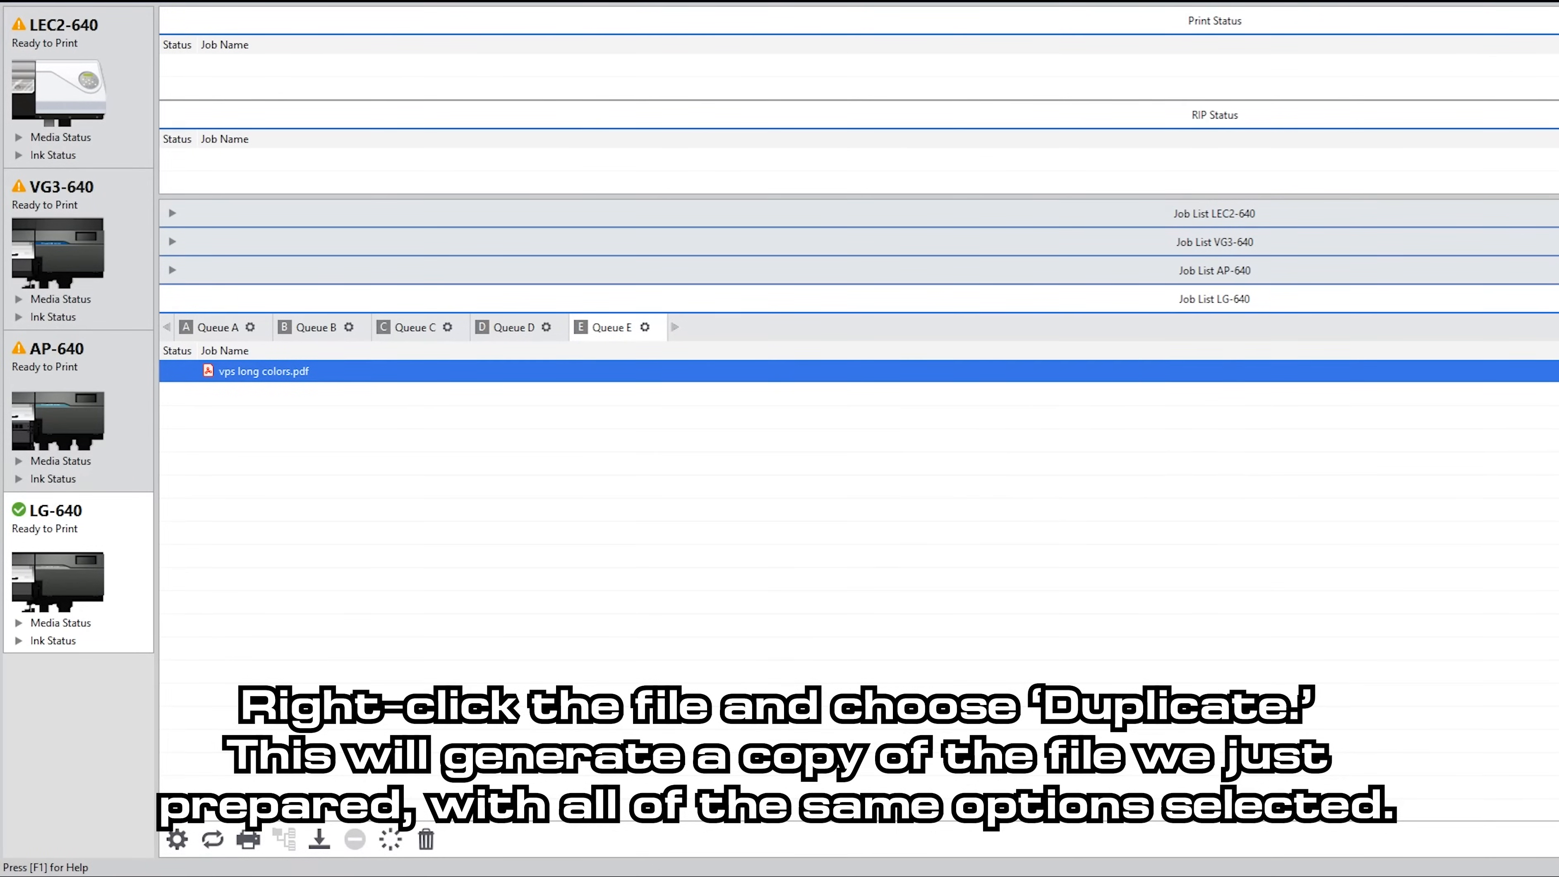
double_click(388, 394)
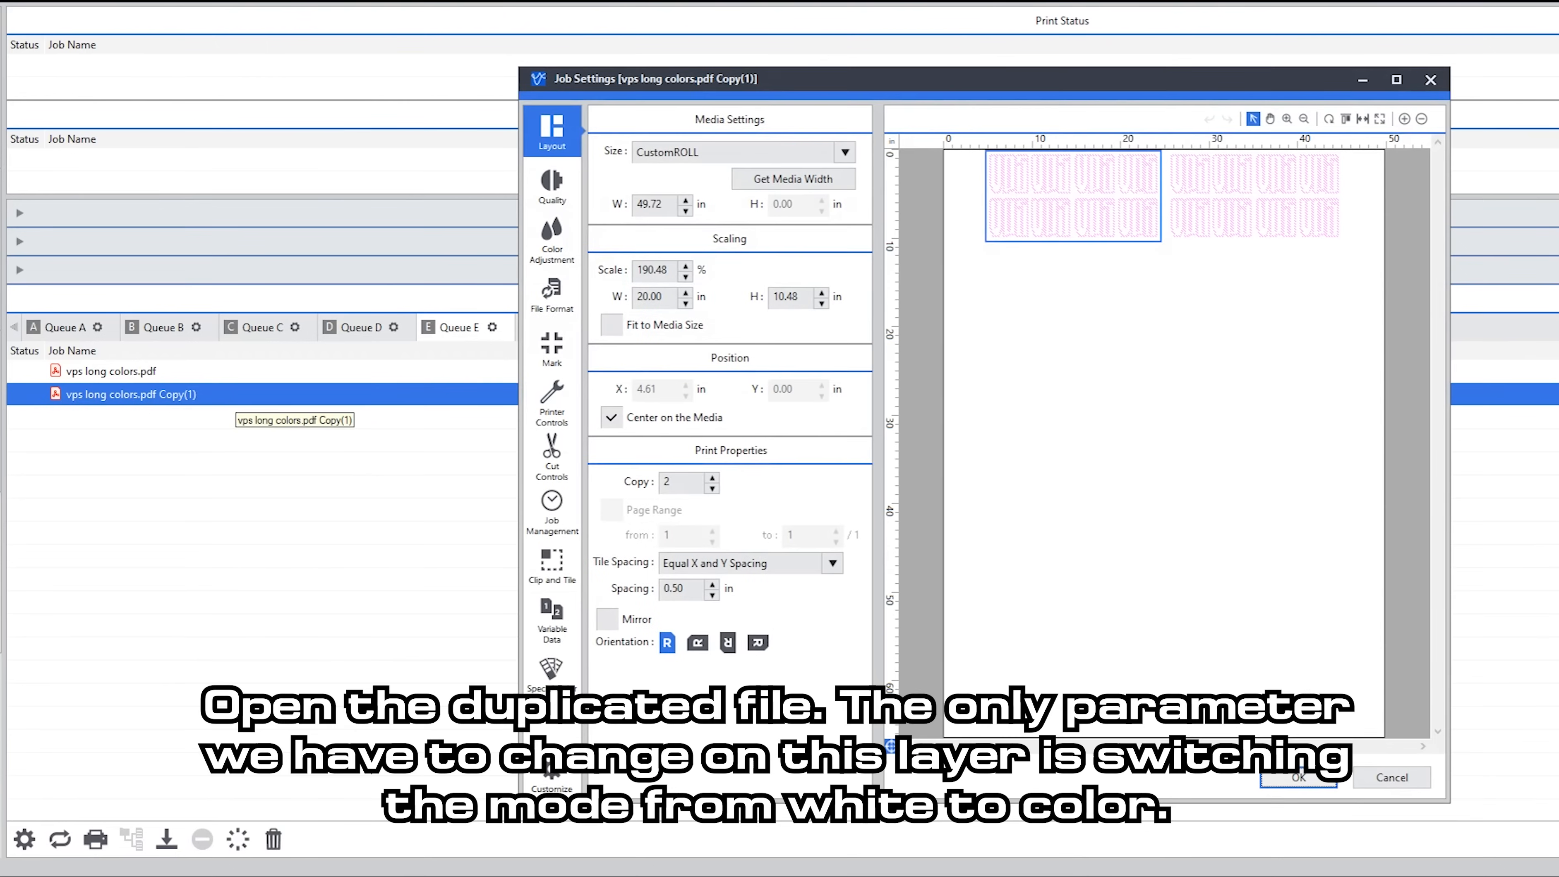
Set the print mode of vps long colors.pdf Copy(1) to CMYKOrRe (v) for the color layer and accept the job settings.
click(552, 184)
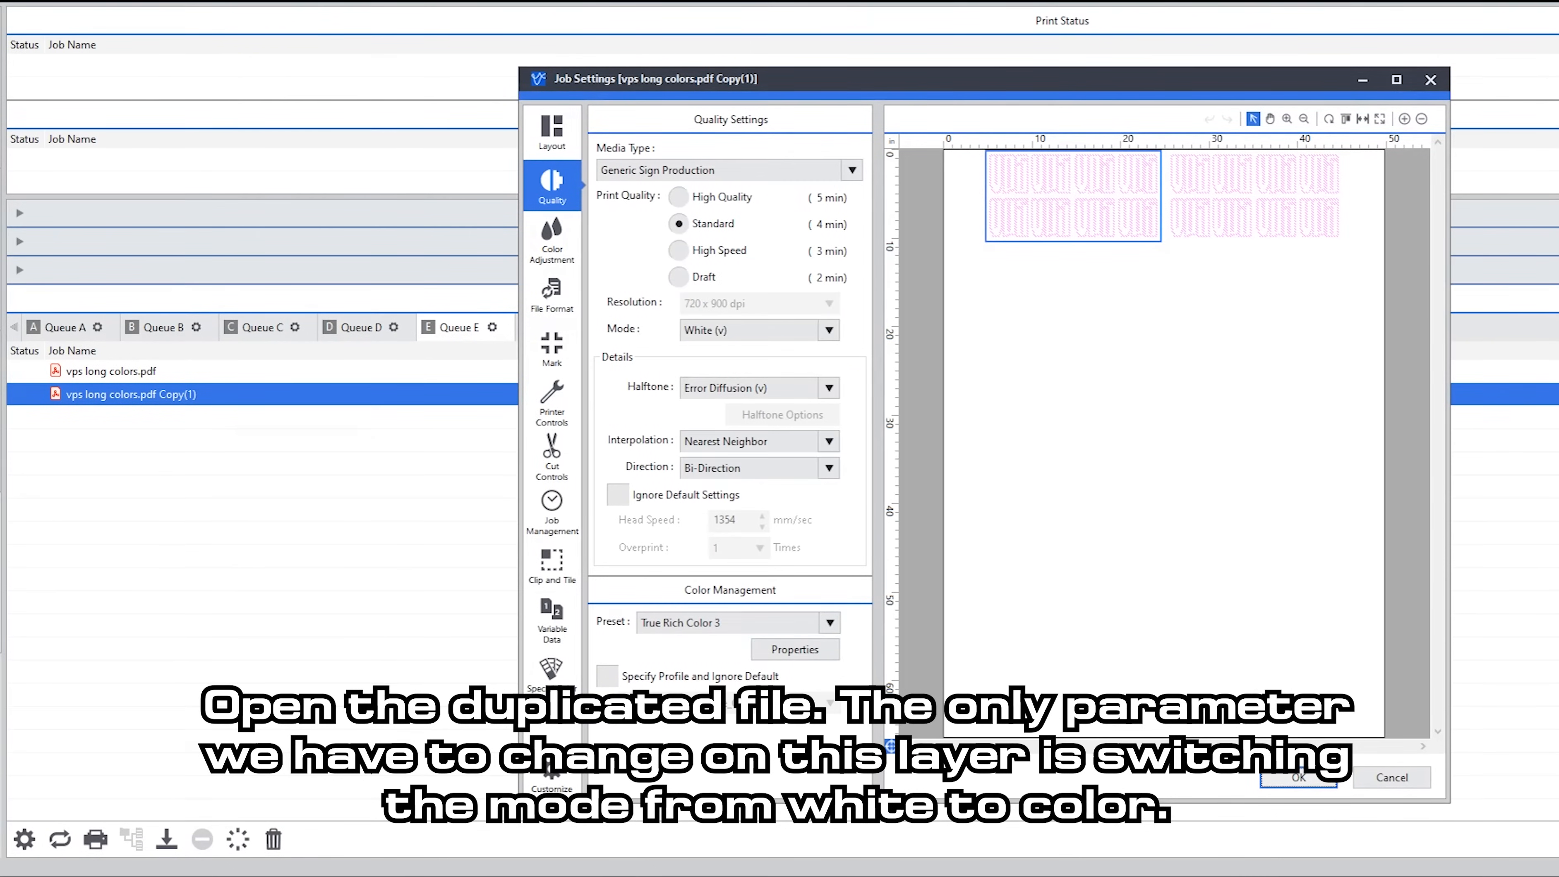
click(829, 330)
click(737, 351)
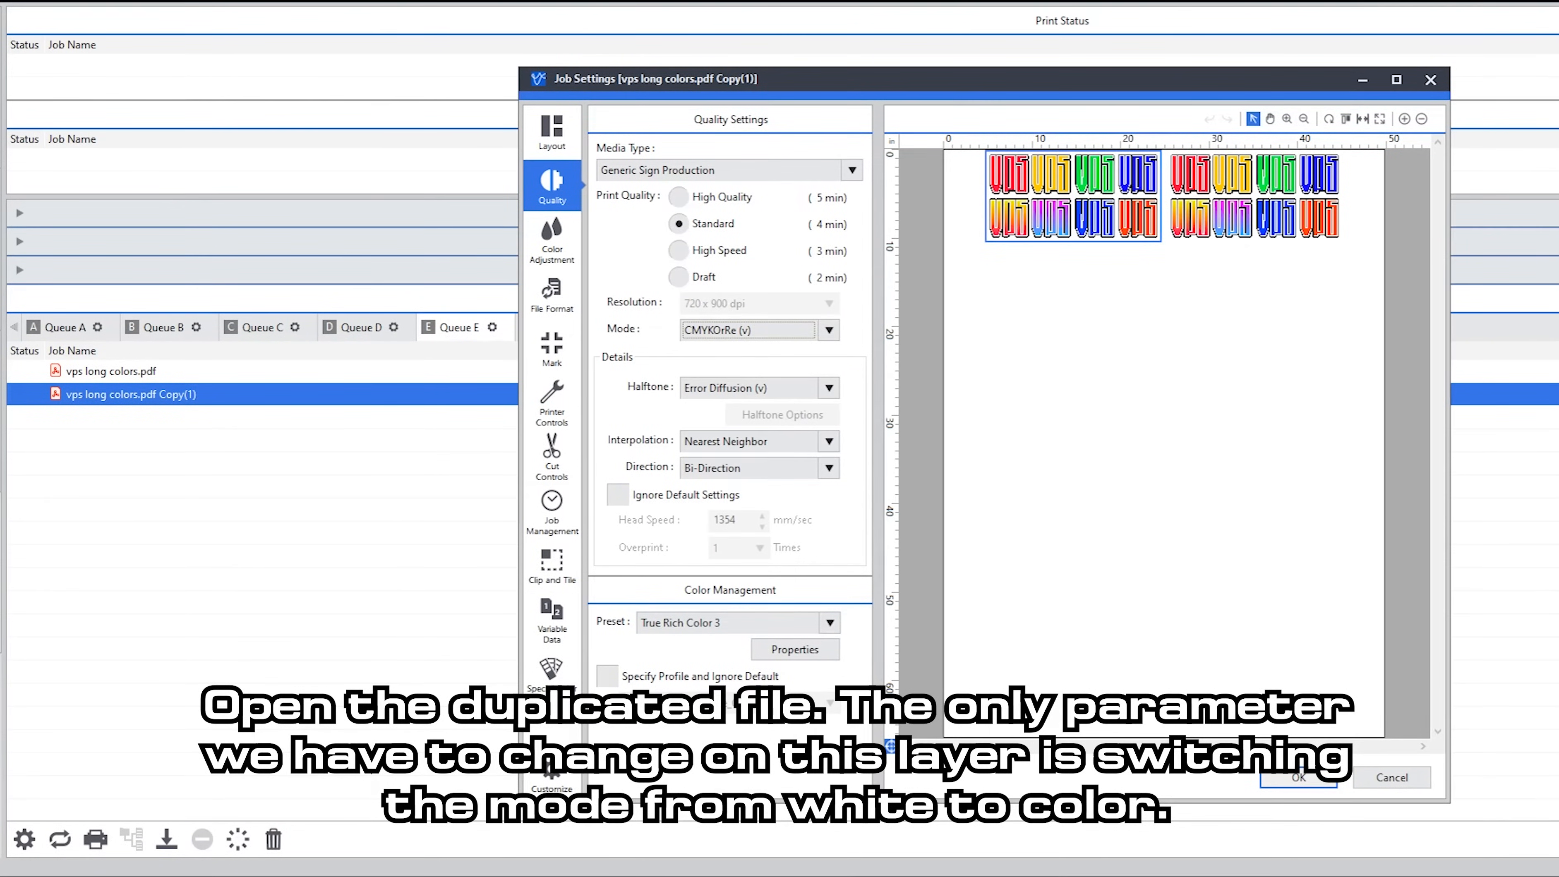
click(1298, 777)
Duplicate the color-layer job vps long colors.pdf Copy(1) and open the new copy's job settings.
right_click(144, 393)
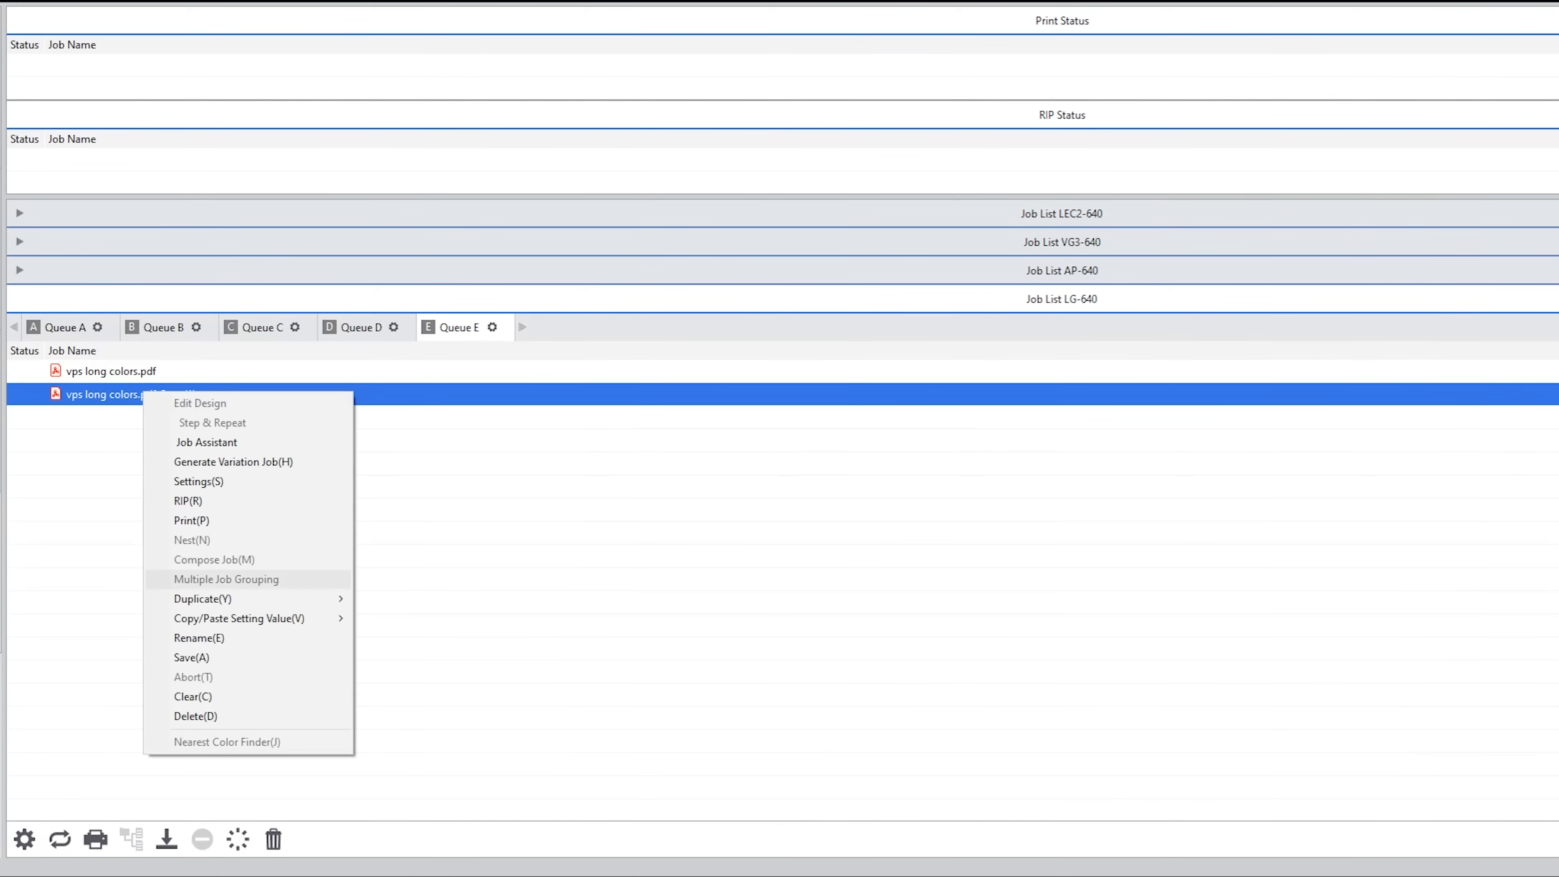
mouse_move(277, 598)
click(418, 597)
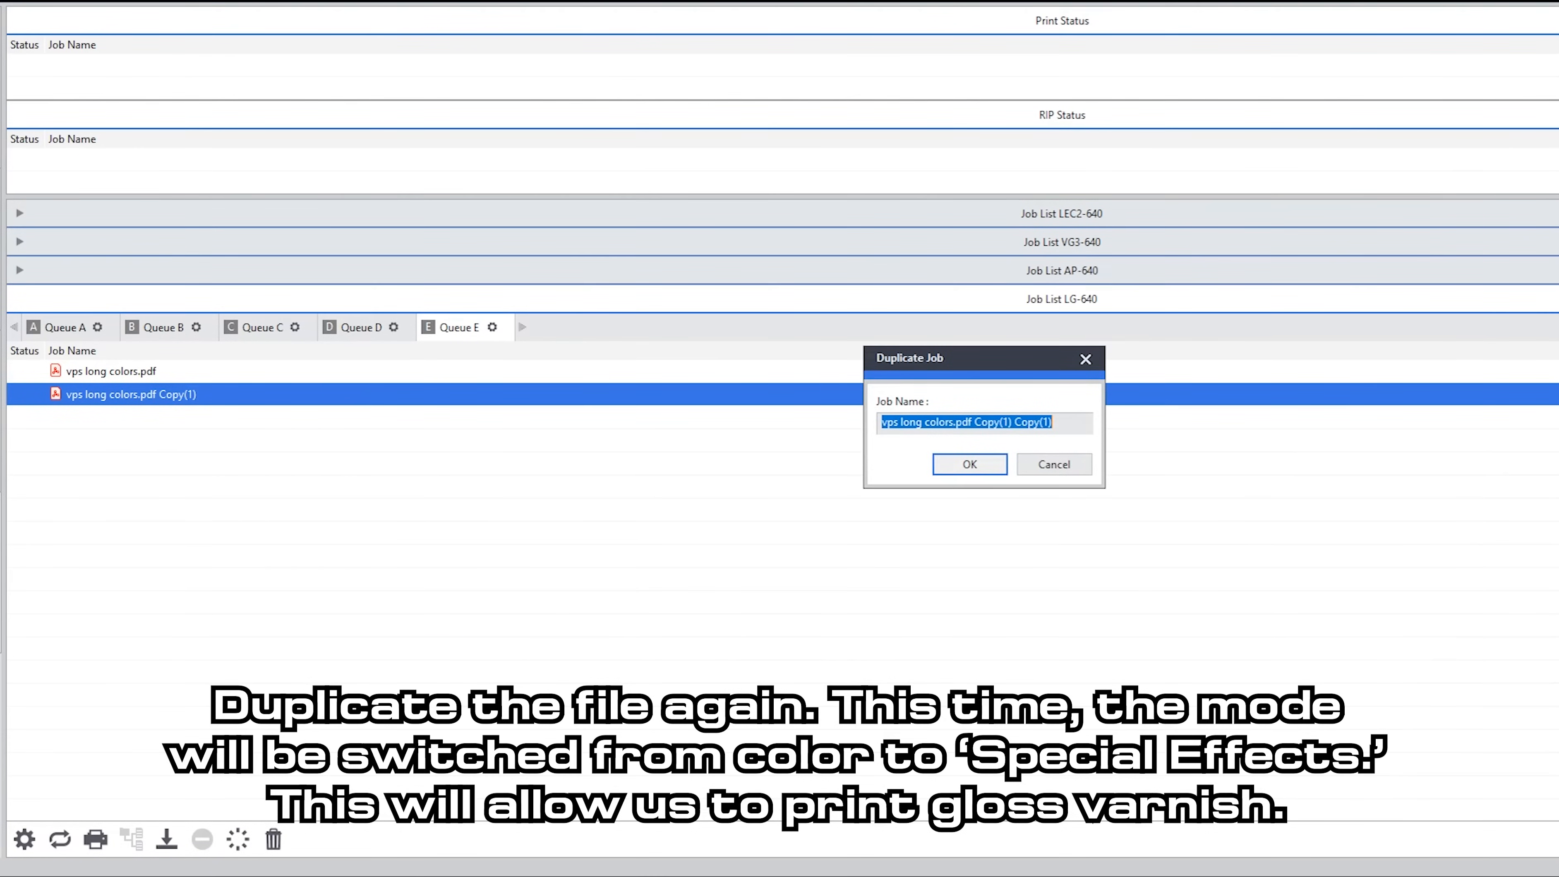
key(Return)
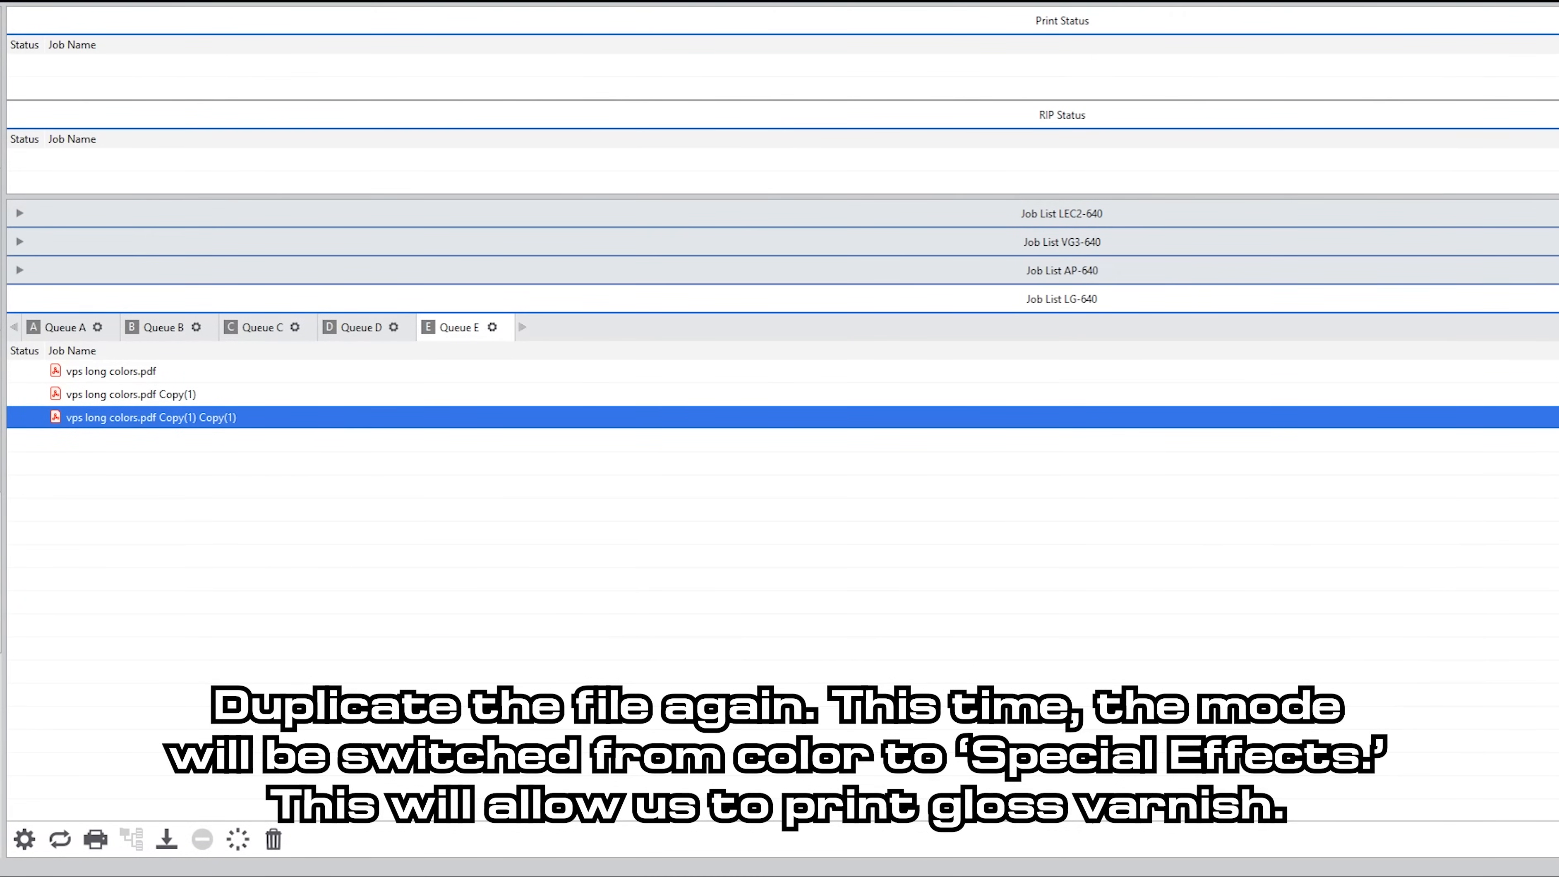
double_click(296, 419)
Set the second copy's media type to Special Effects for the gloss varnish layer.
click(552, 186)
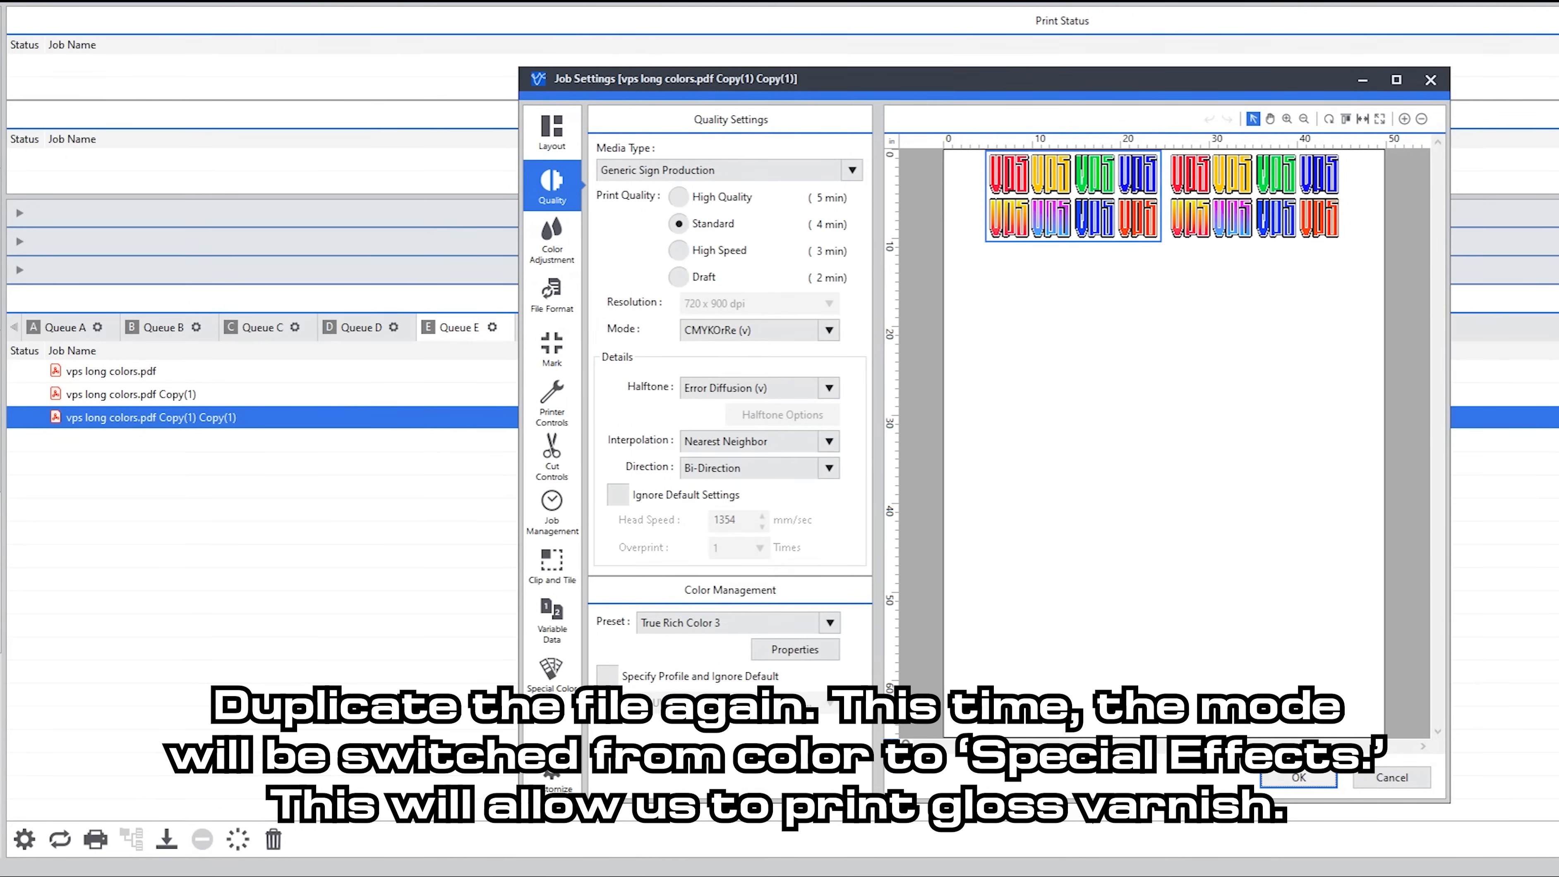
click(729, 171)
click(730, 344)
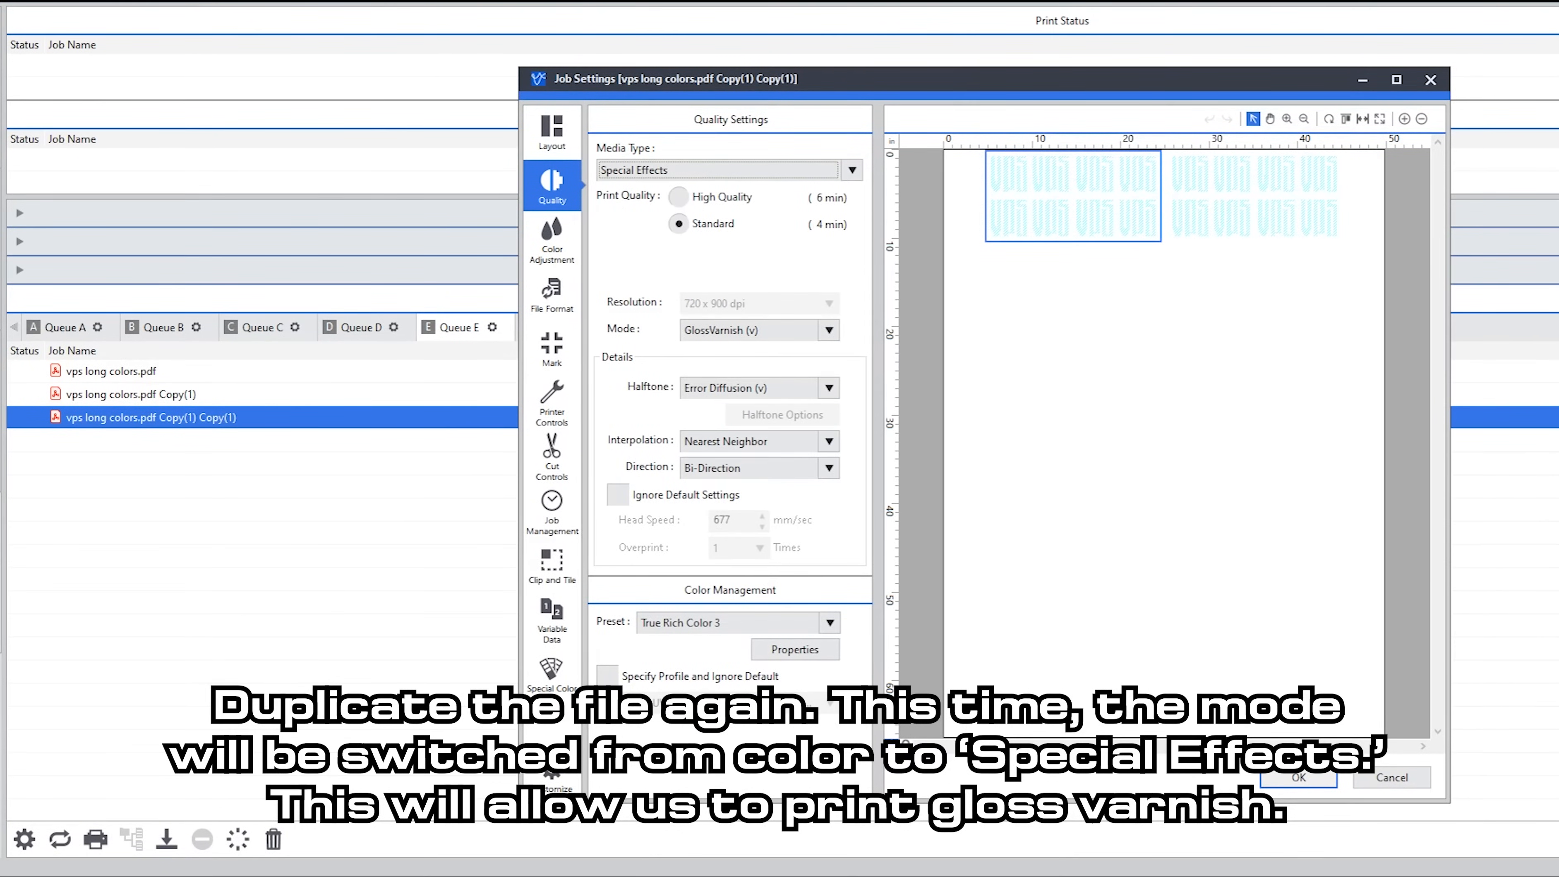
Set the varnish job's cutting operation mode to Print & Cut, disable Return to Origin After Print, and accept the settings.
click(551, 458)
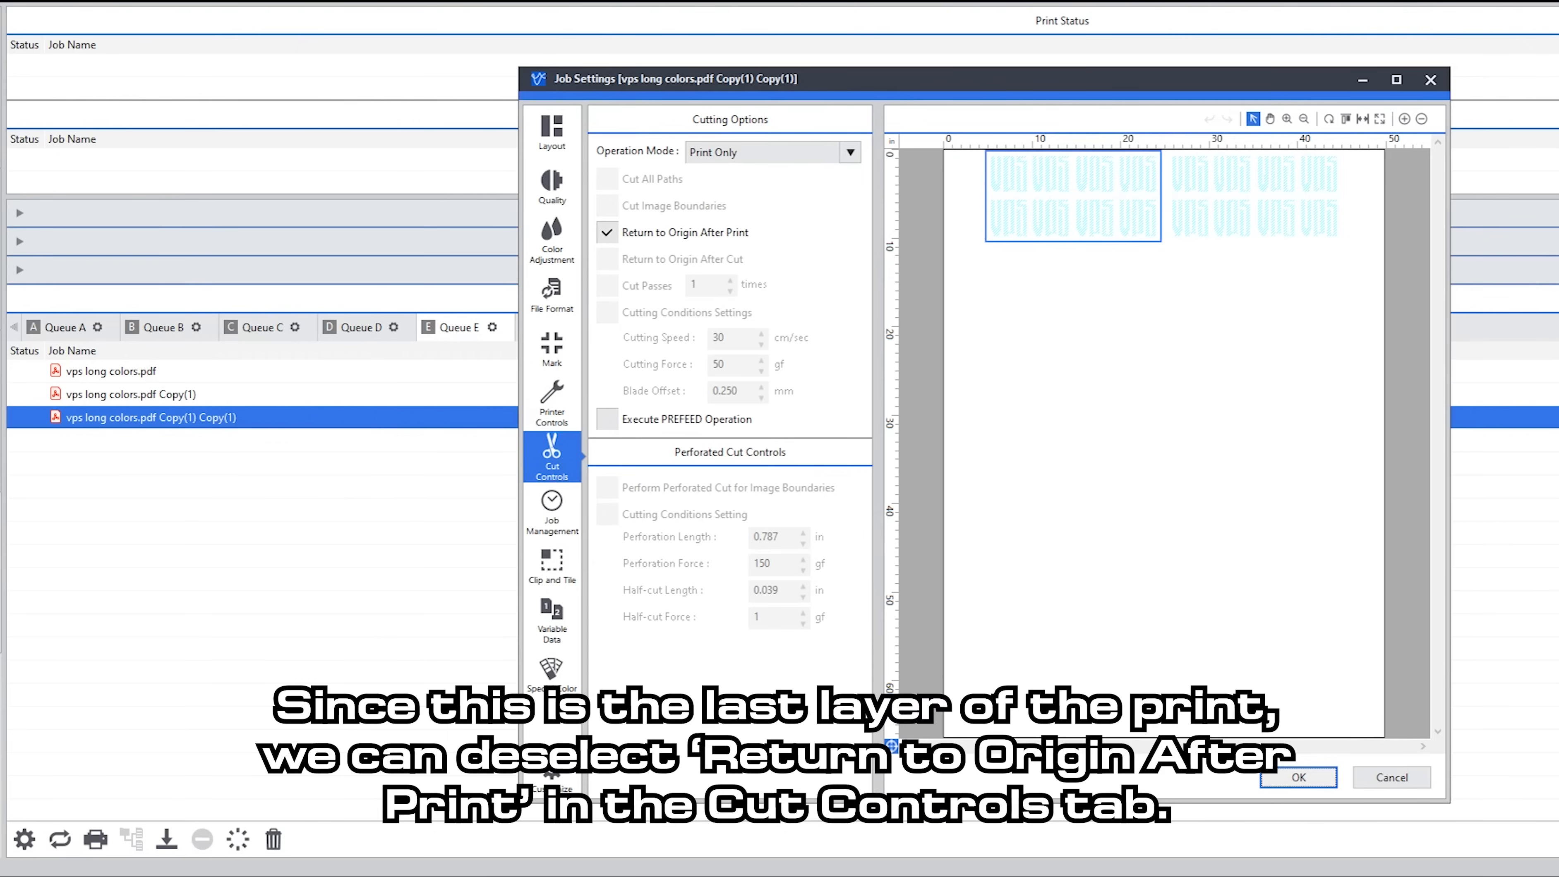
click(771, 152)
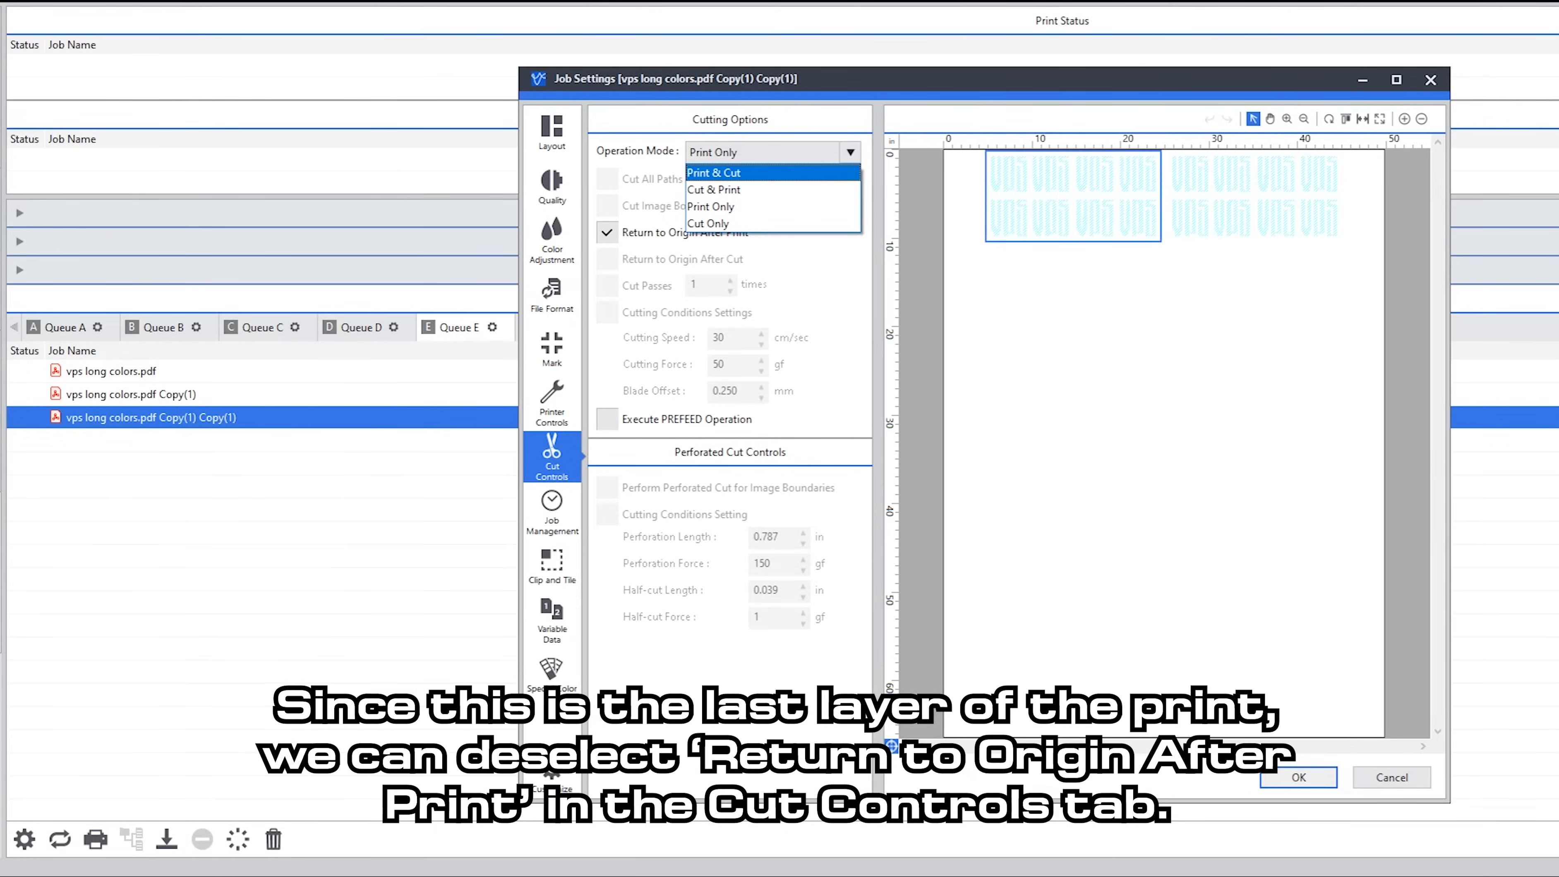
click(713, 172)
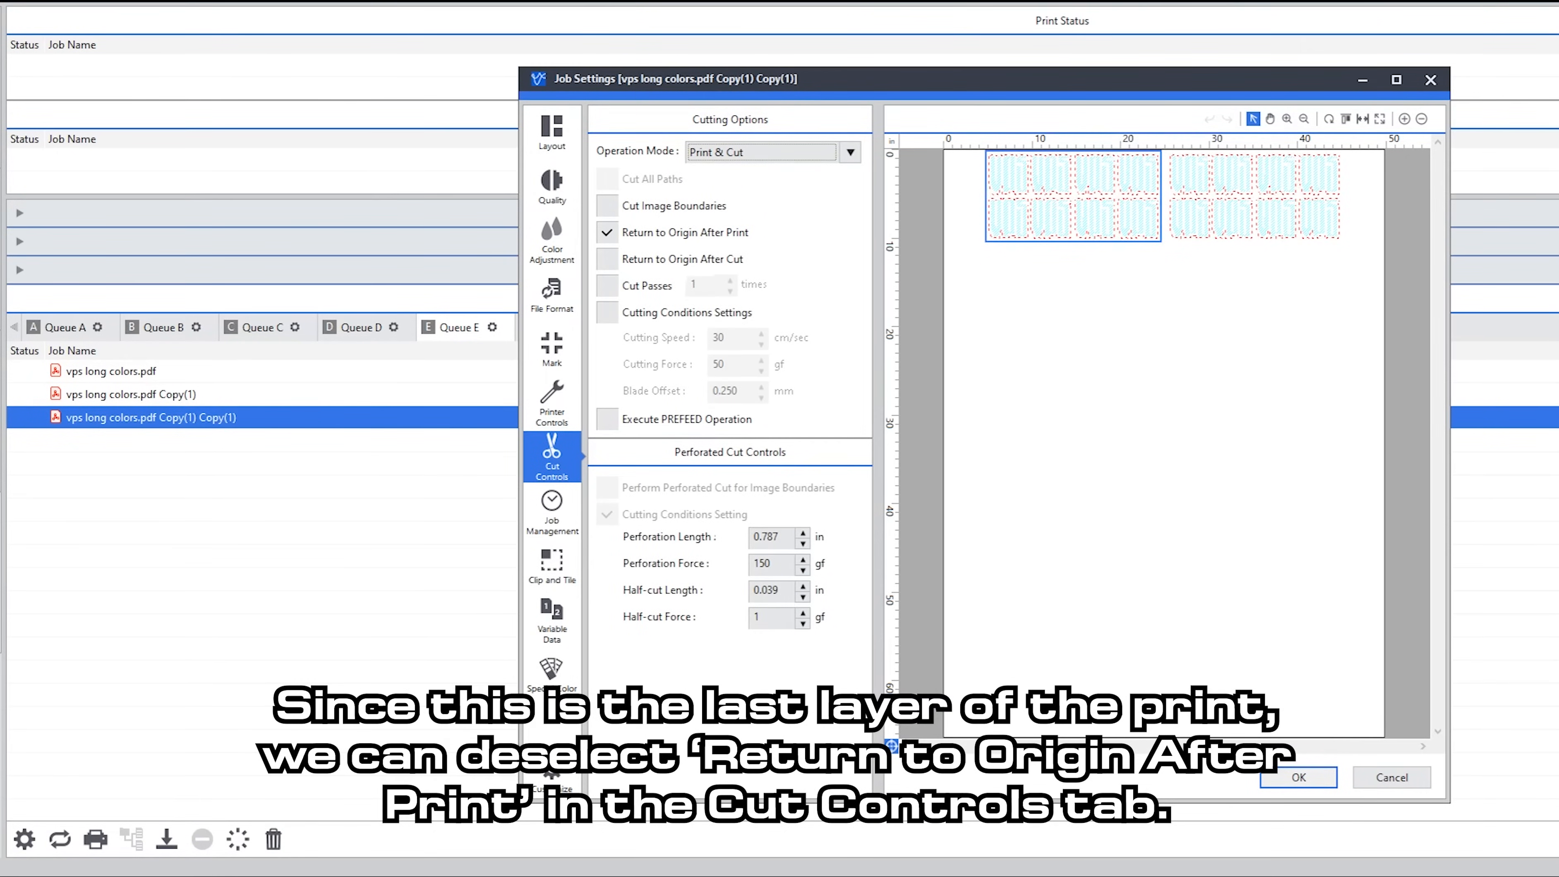
click(608, 233)
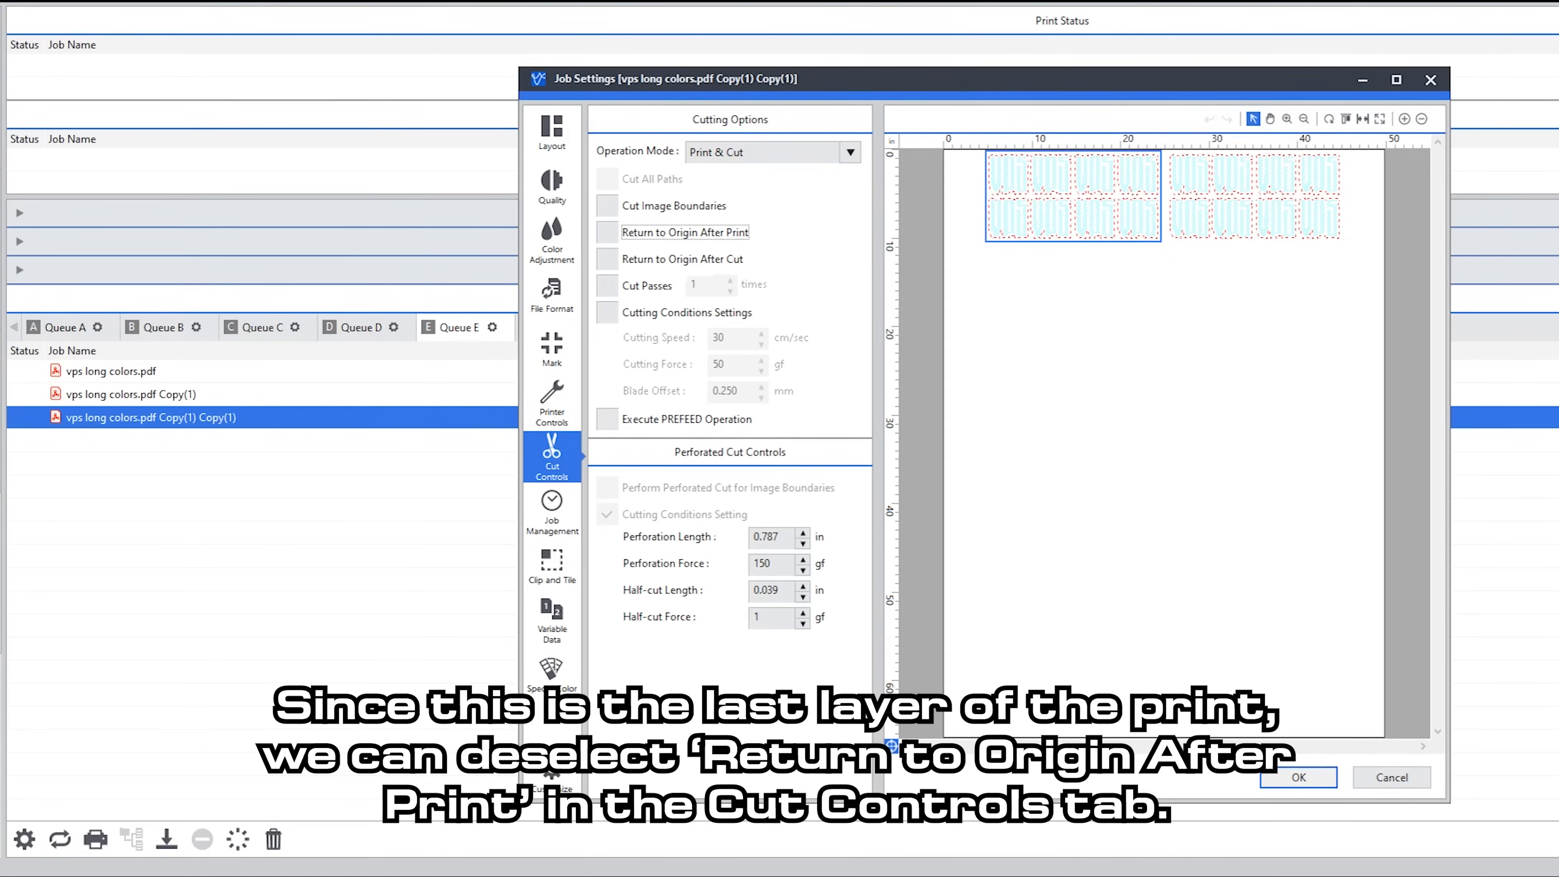
click(1299, 778)
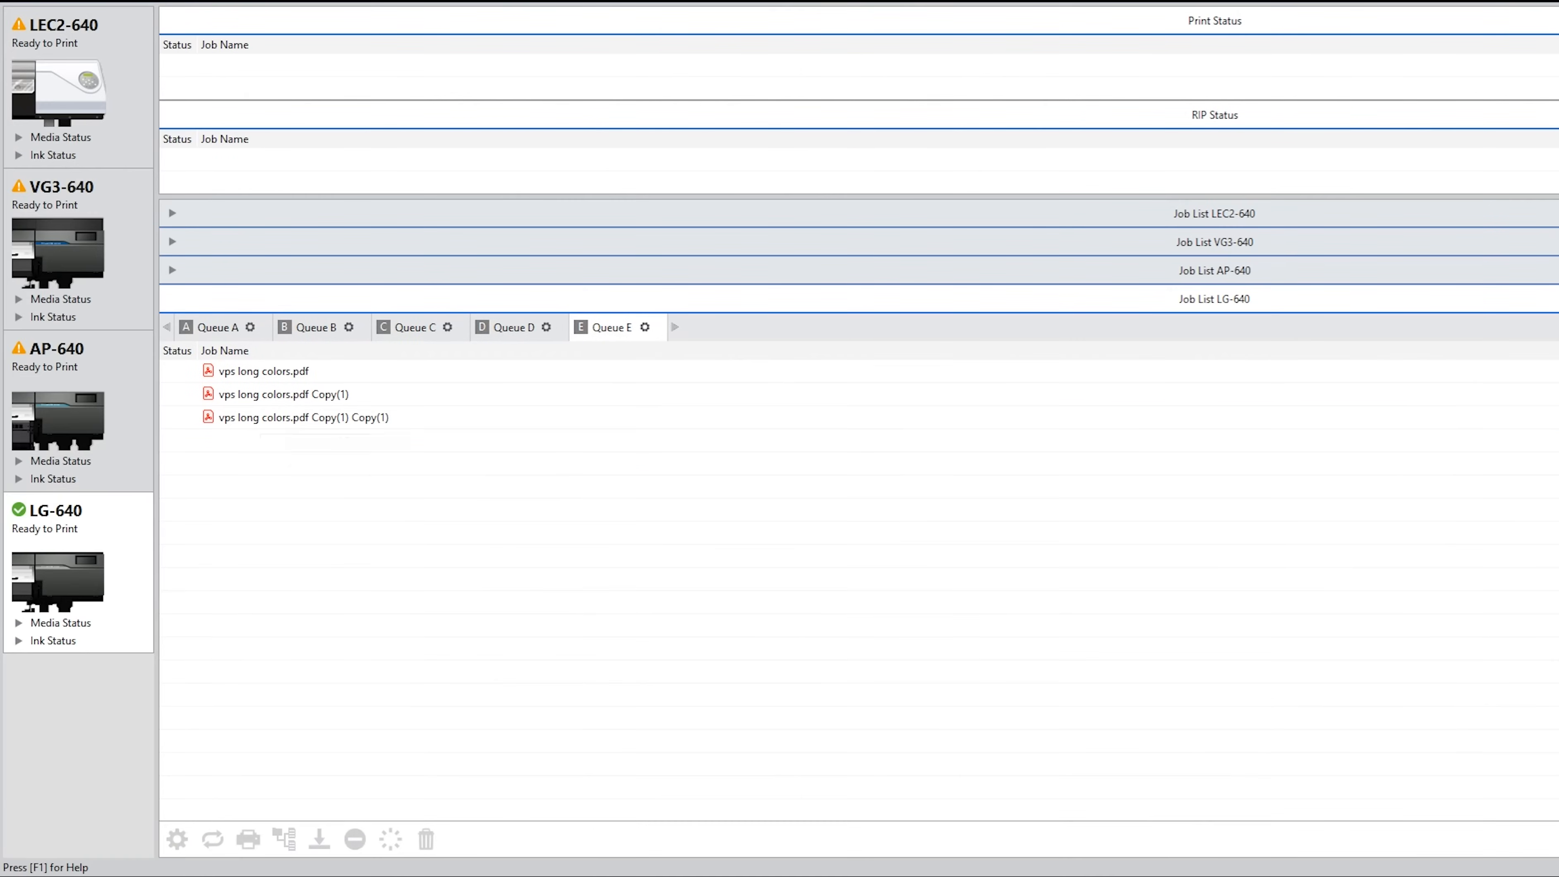
Select all three layer jobs in Queue E, bring up their print settings, and cancel without printing.
click(264, 371)
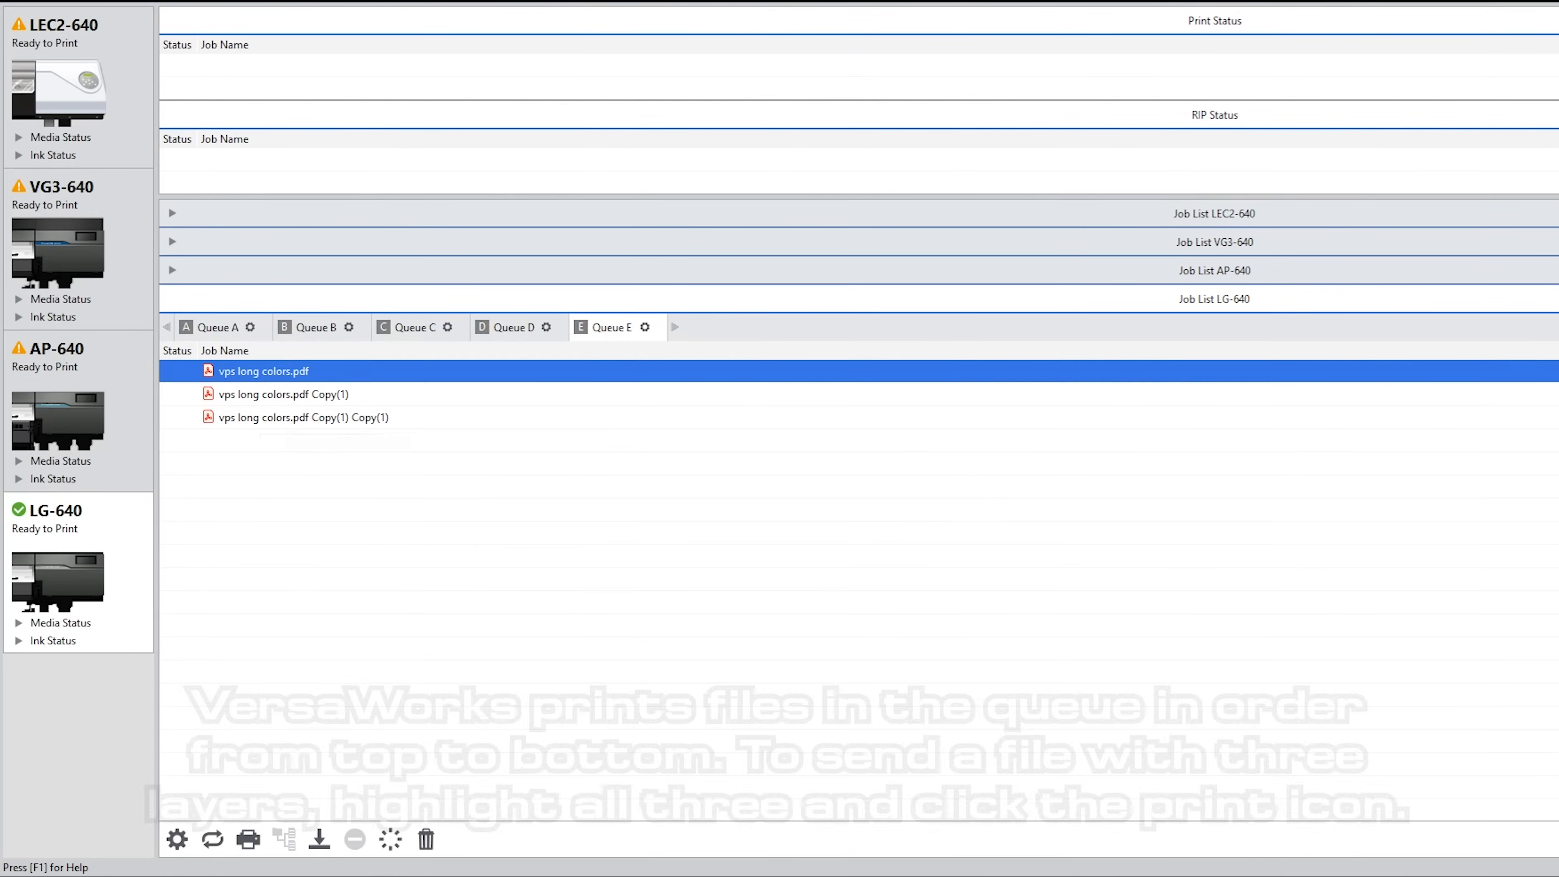
shift+click(303, 418)
click(248, 840)
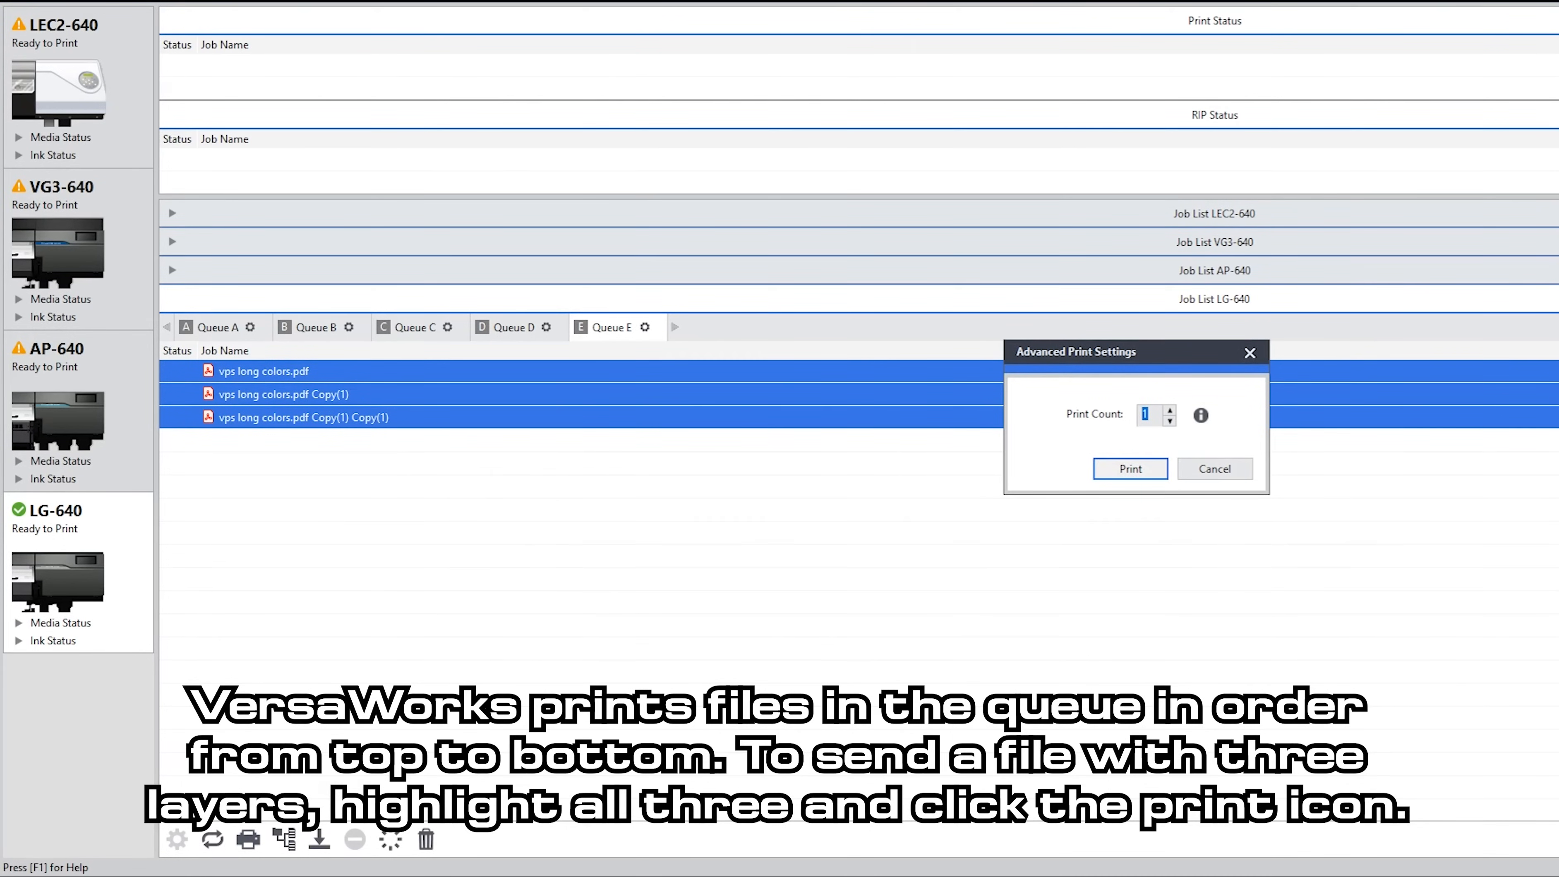
click(1216, 470)
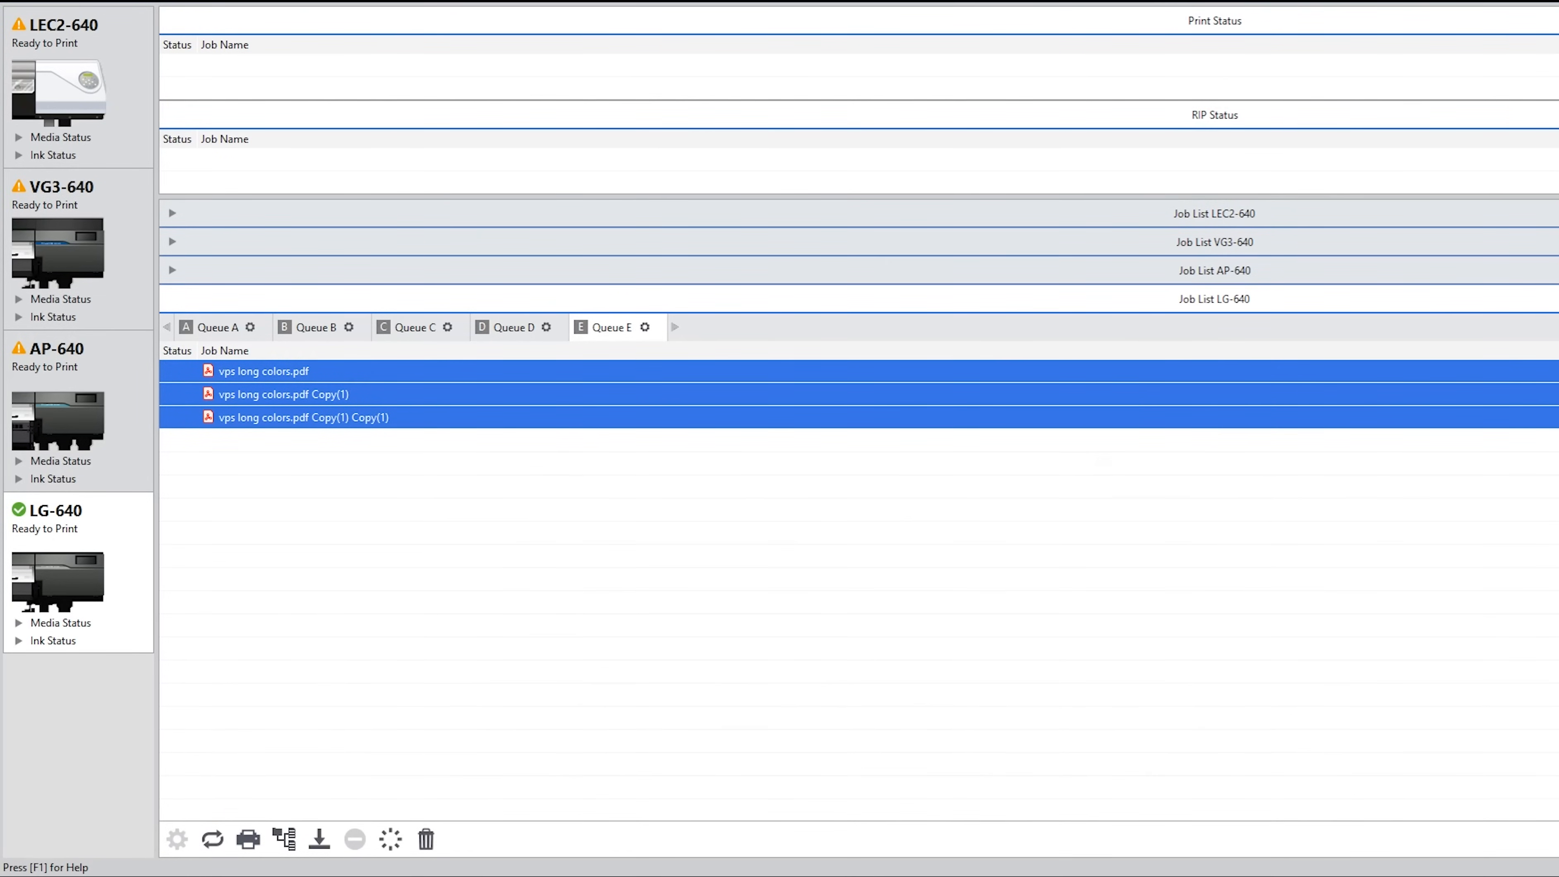
click(1216, 541)
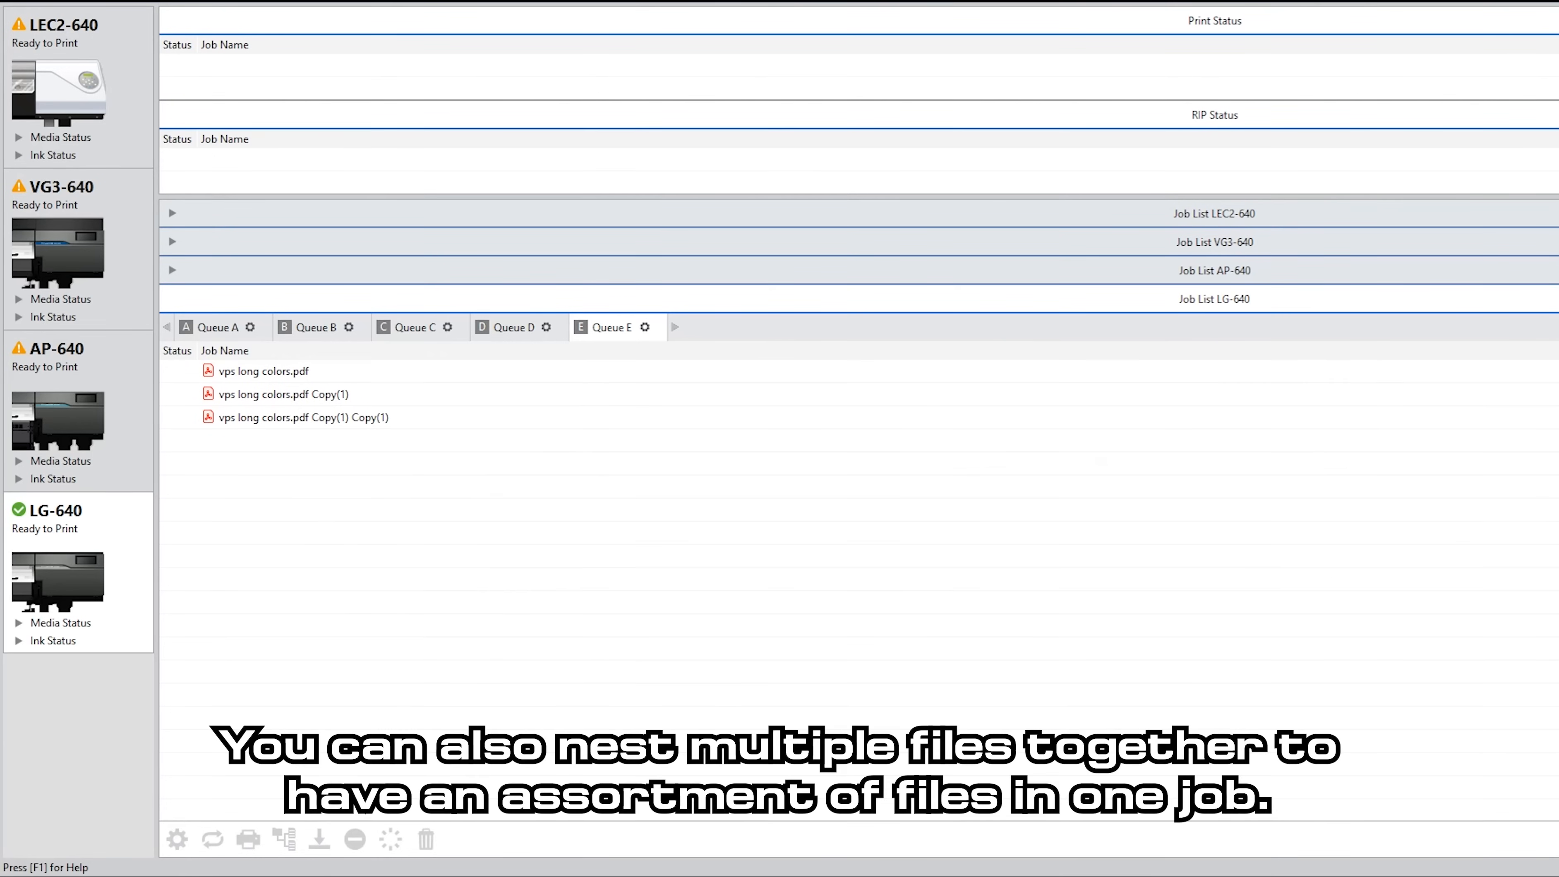
Add the vps cards PDF from the designs folder to Queue E.
click(12, 1)
mouse_move(72, 5)
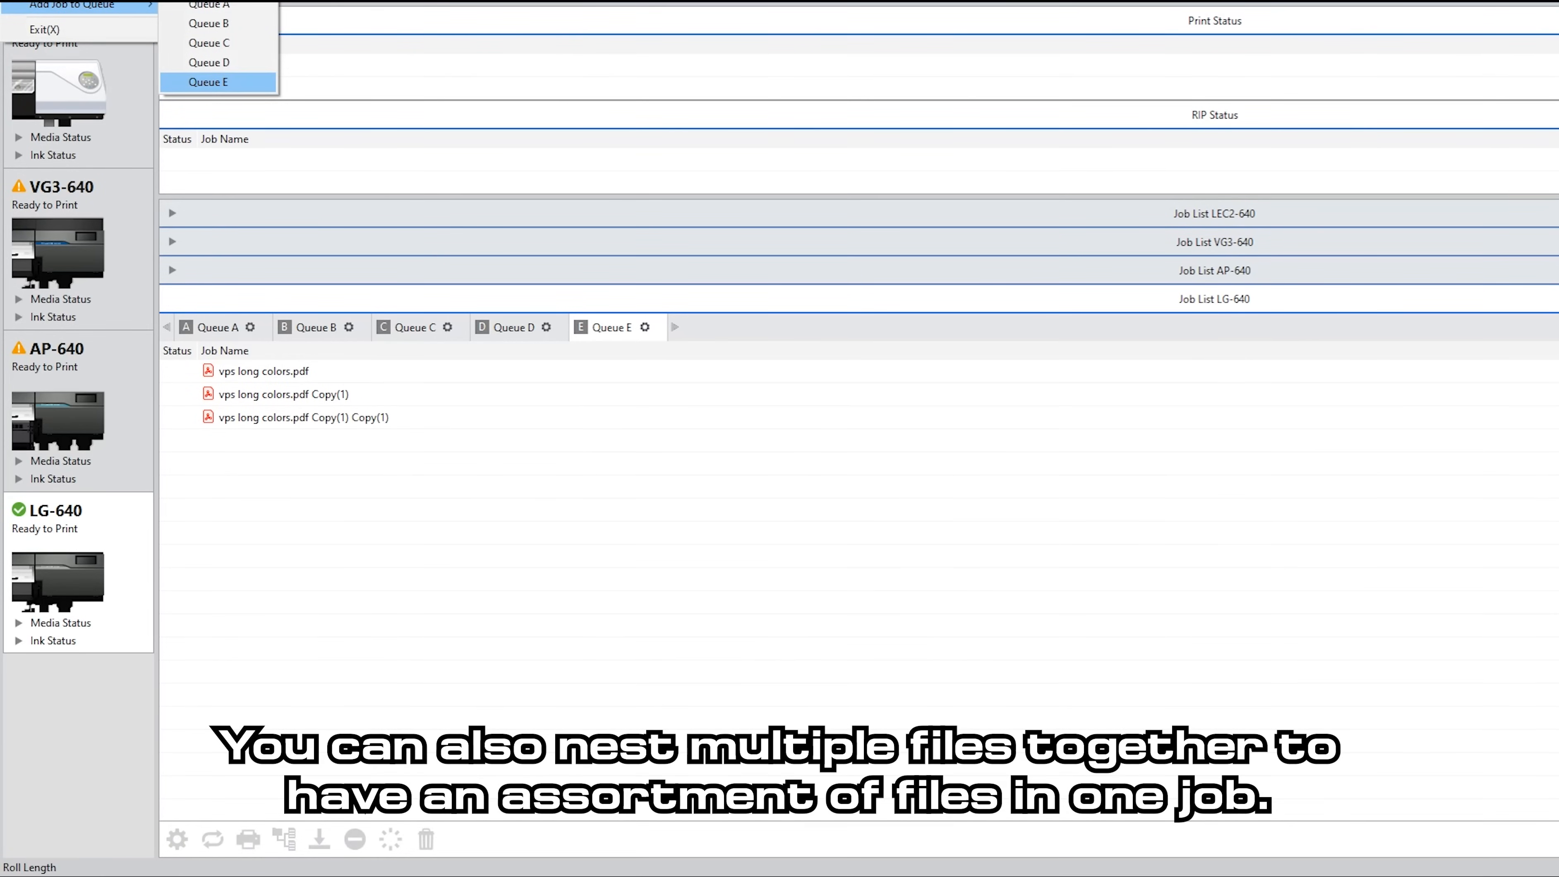
click(209, 82)
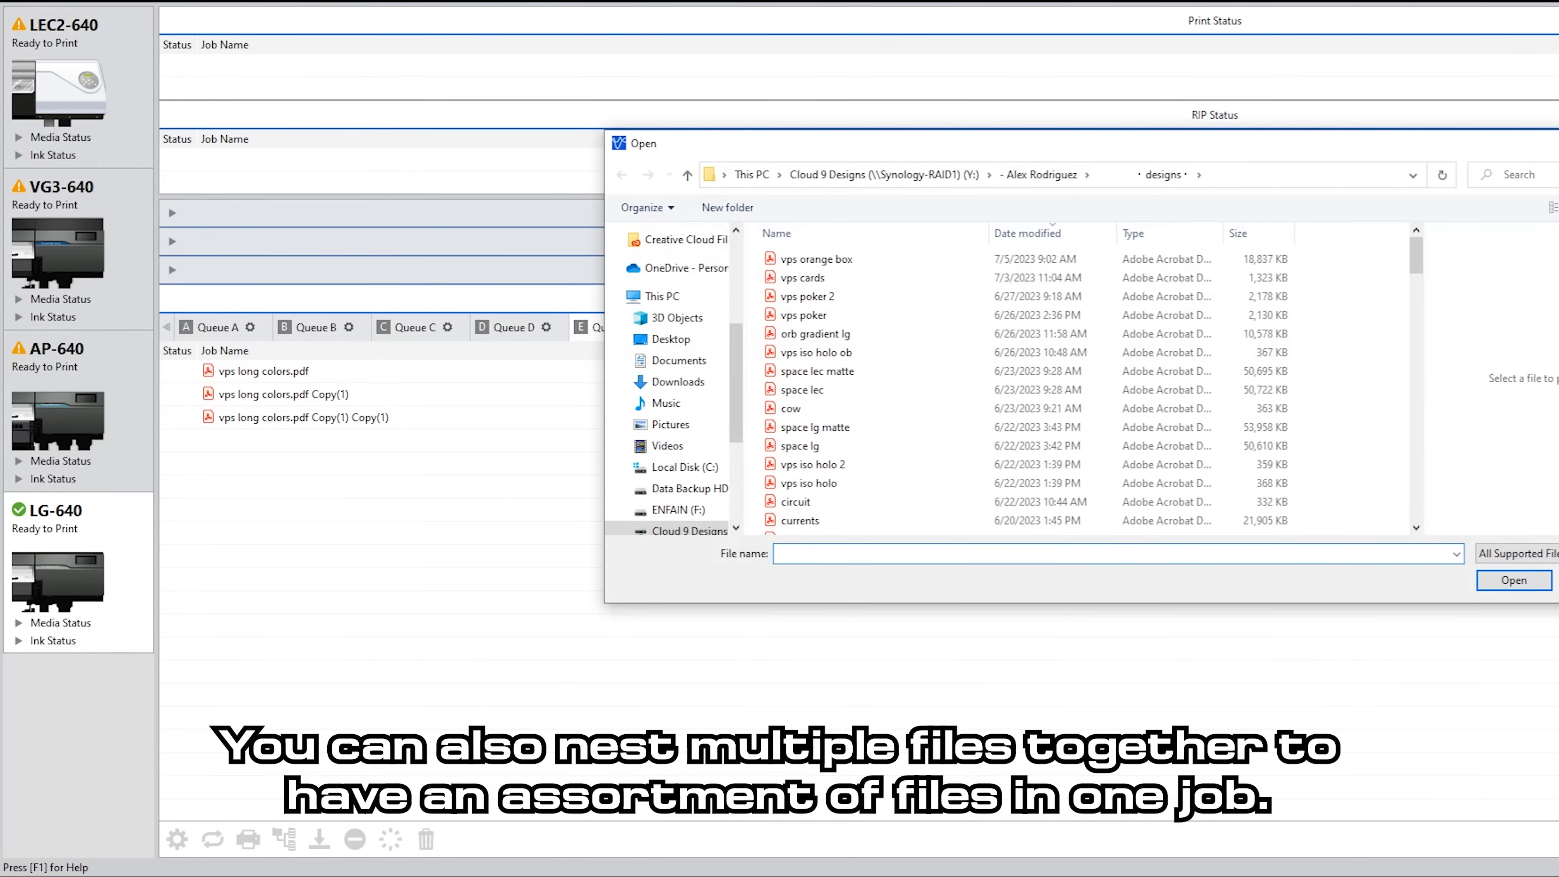
click(856, 278)
click(1514, 581)
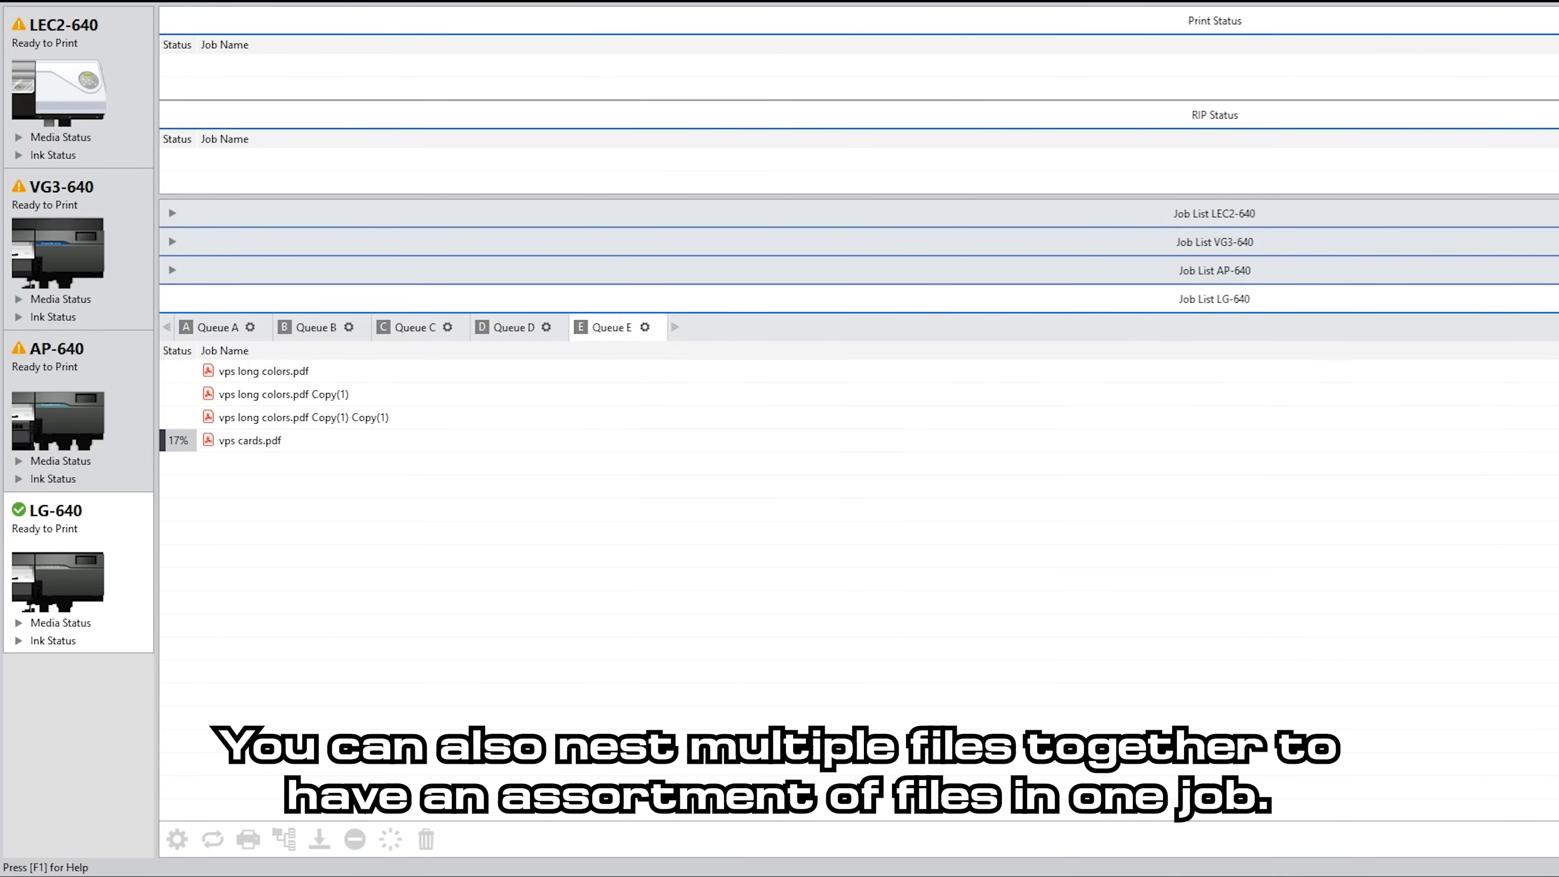
Delete the two duplicated vps long colors jobs from Queue E.
click(283, 394)
shift+click(304, 418)
click(426, 840)
click(1156, 456)
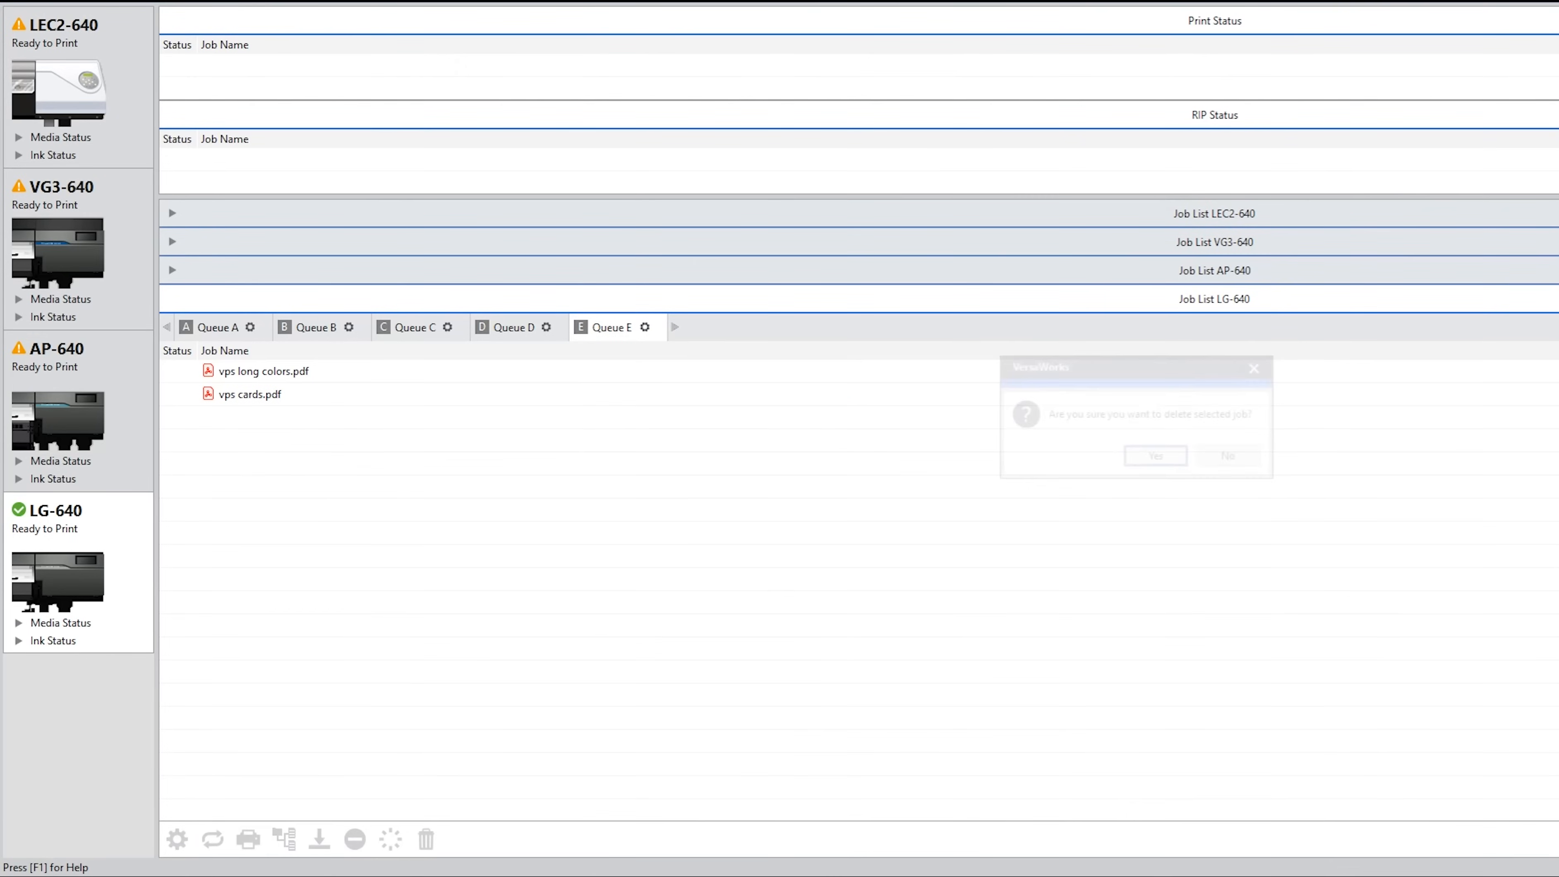
Nest vps long colors.pdf and vps cards.pdf together into one job.
click(264, 371)
shift+click(250, 394)
click(284, 840)
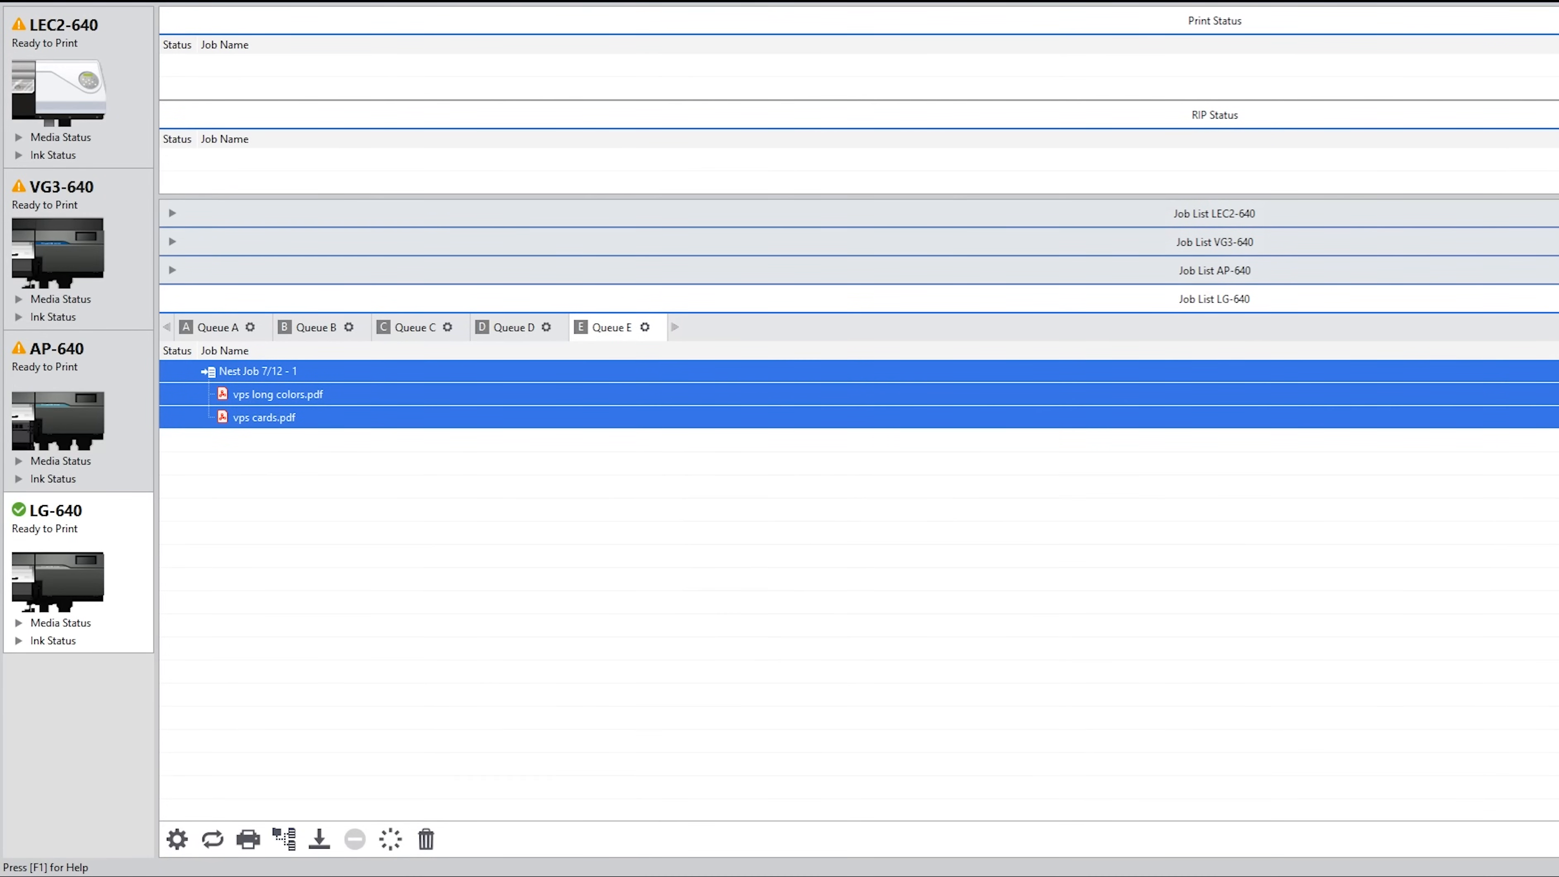
Open the nested job's settings and set the width of the vps long colors design to 10 in.
double_click(354, 398)
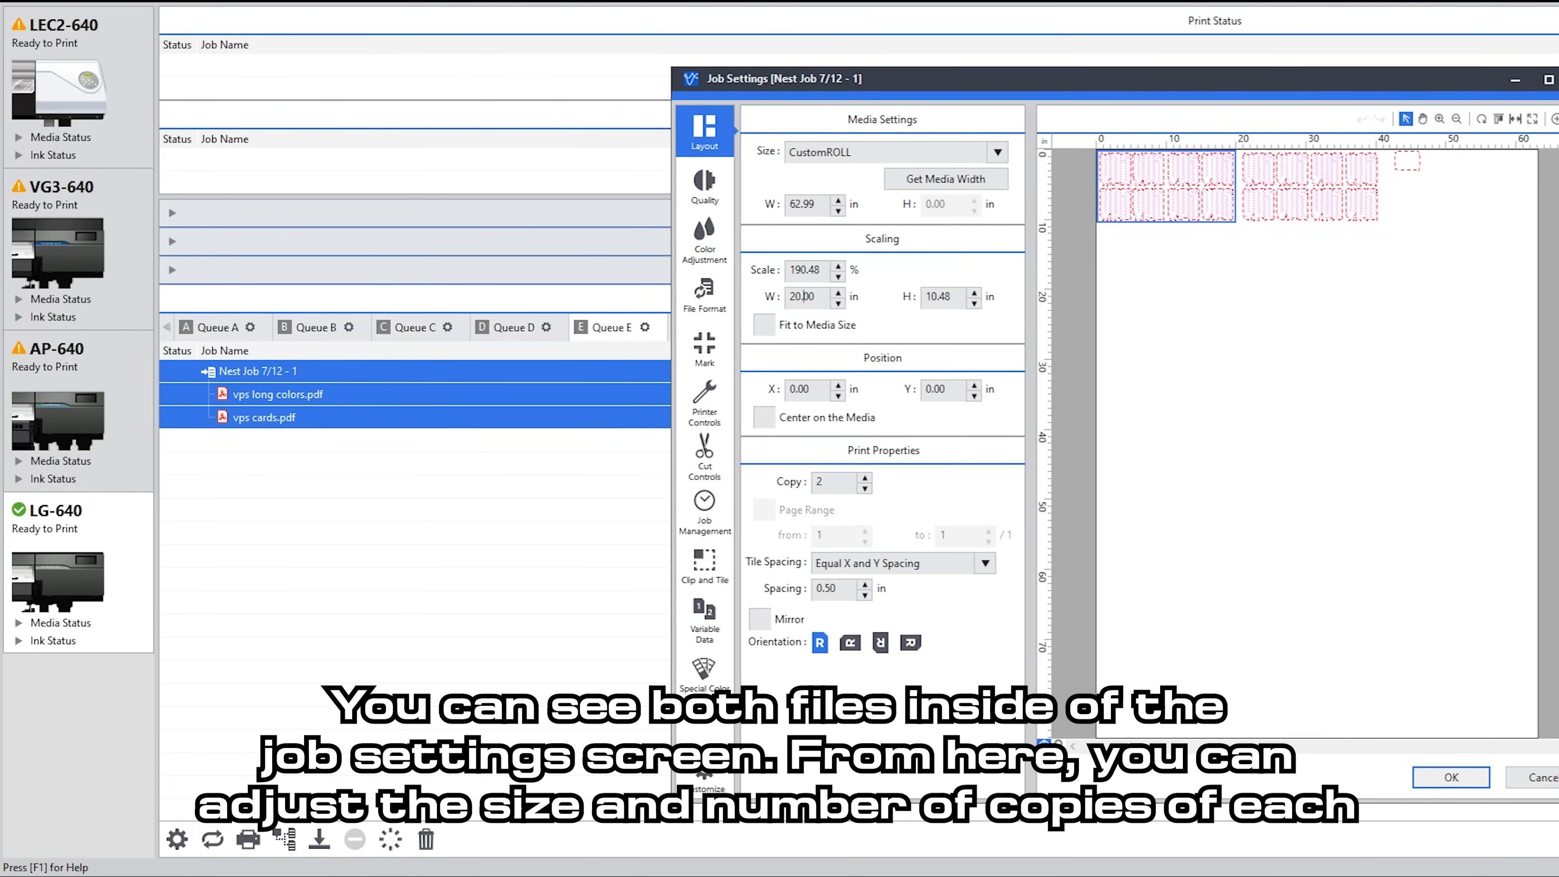
text(10)
key(Return)
Set the nested job's print mode to CMYKOrRe (v).
click(706, 187)
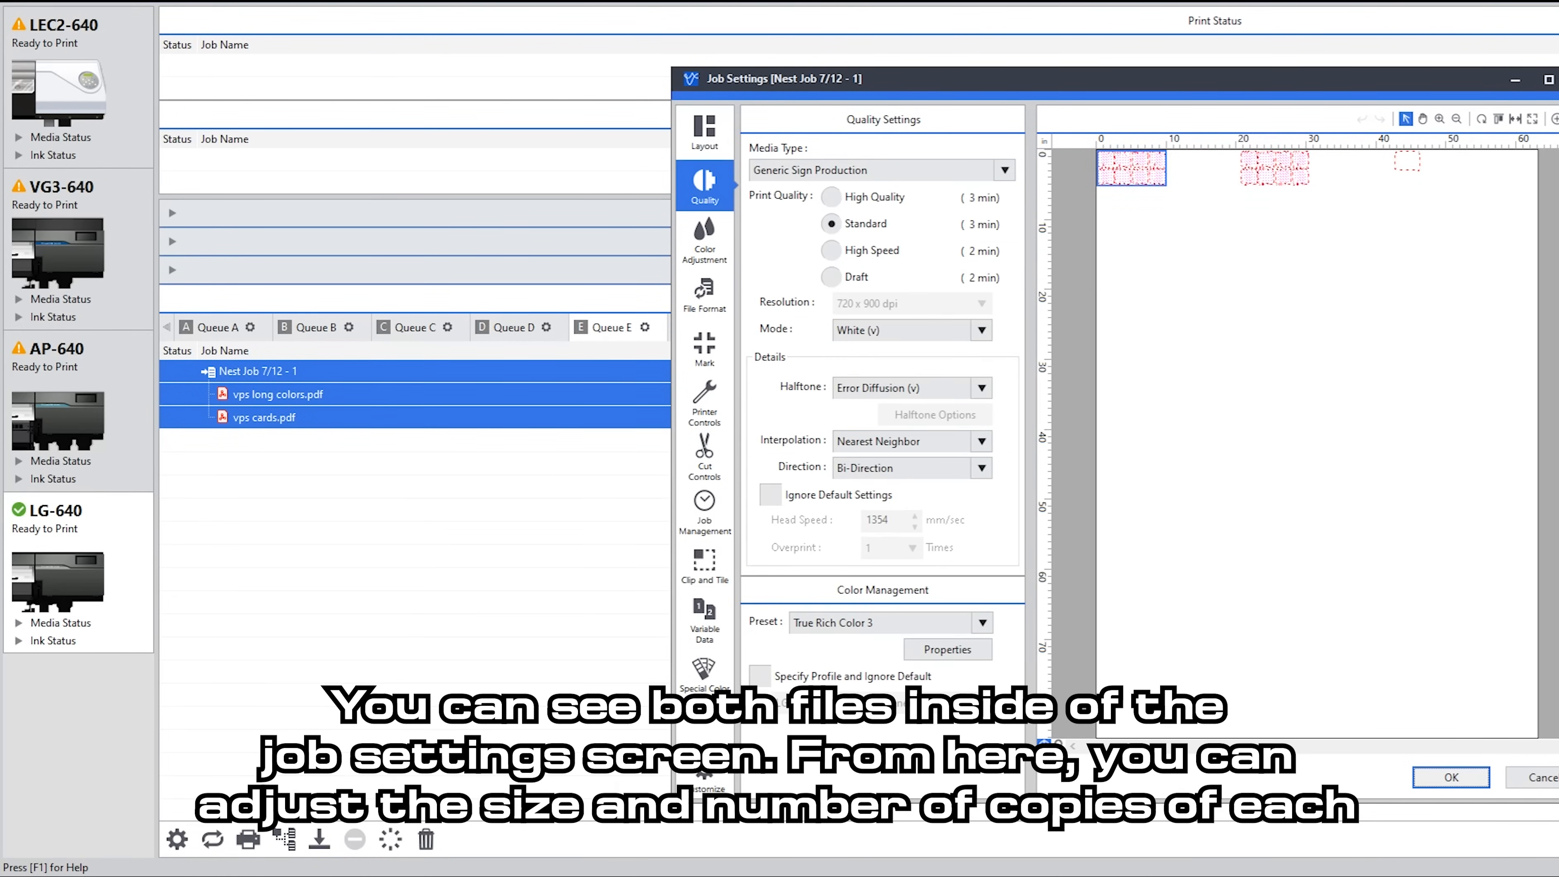
click(982, 331)
click(884, 361)
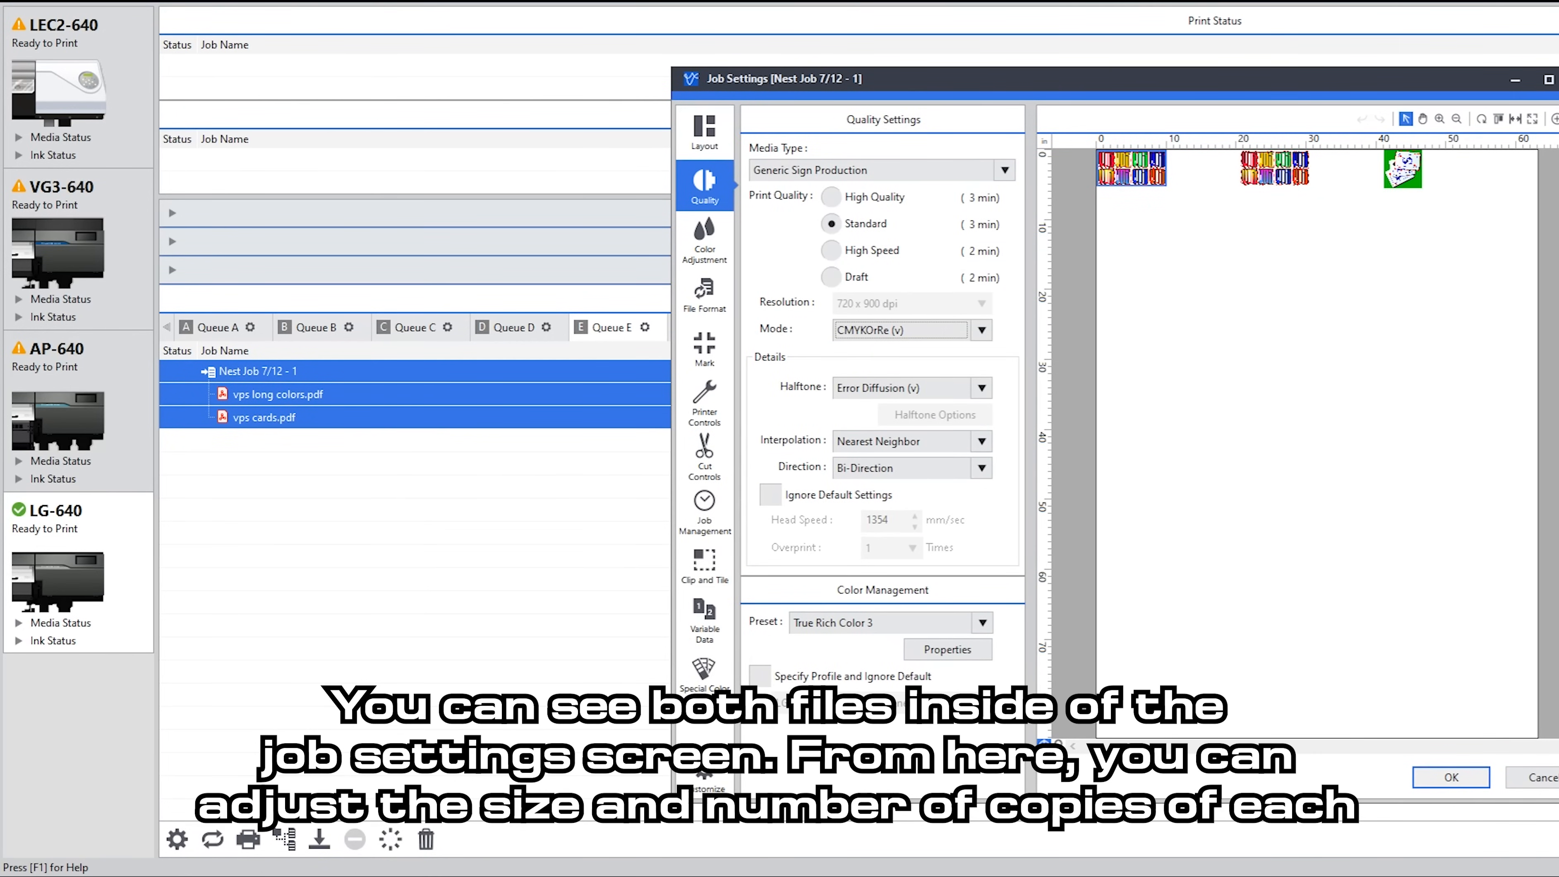
Set the number of copies of the vps long colors design in the nested job to 4.
click(704, 132)
click(865, 489)
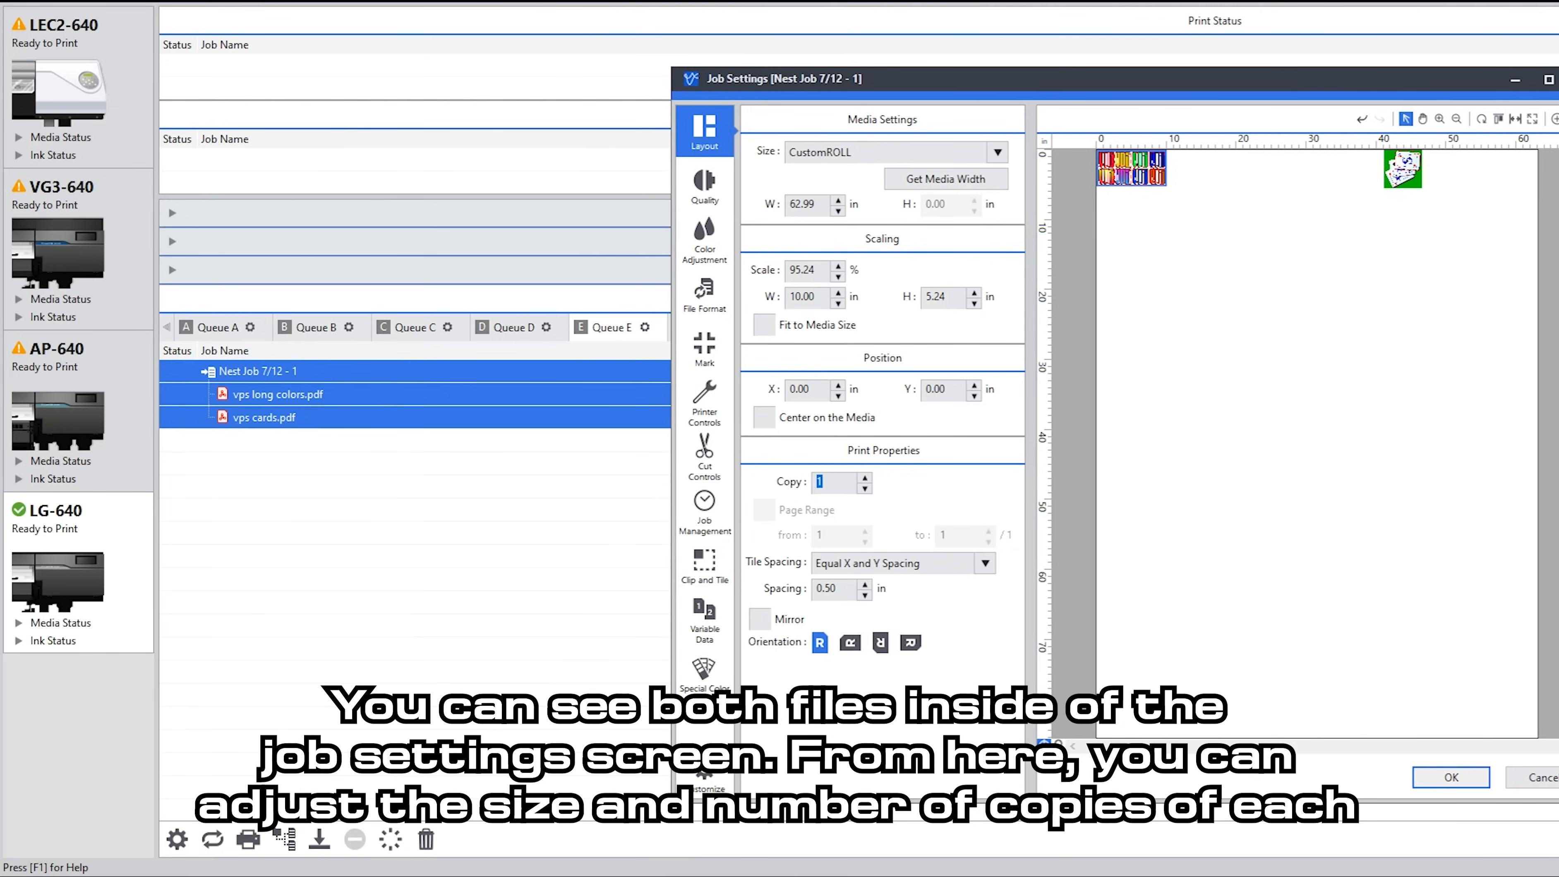
click(1402, 169)
click(1130, 169)
click(865, 478)
click(865, 477)
click(865, 477)
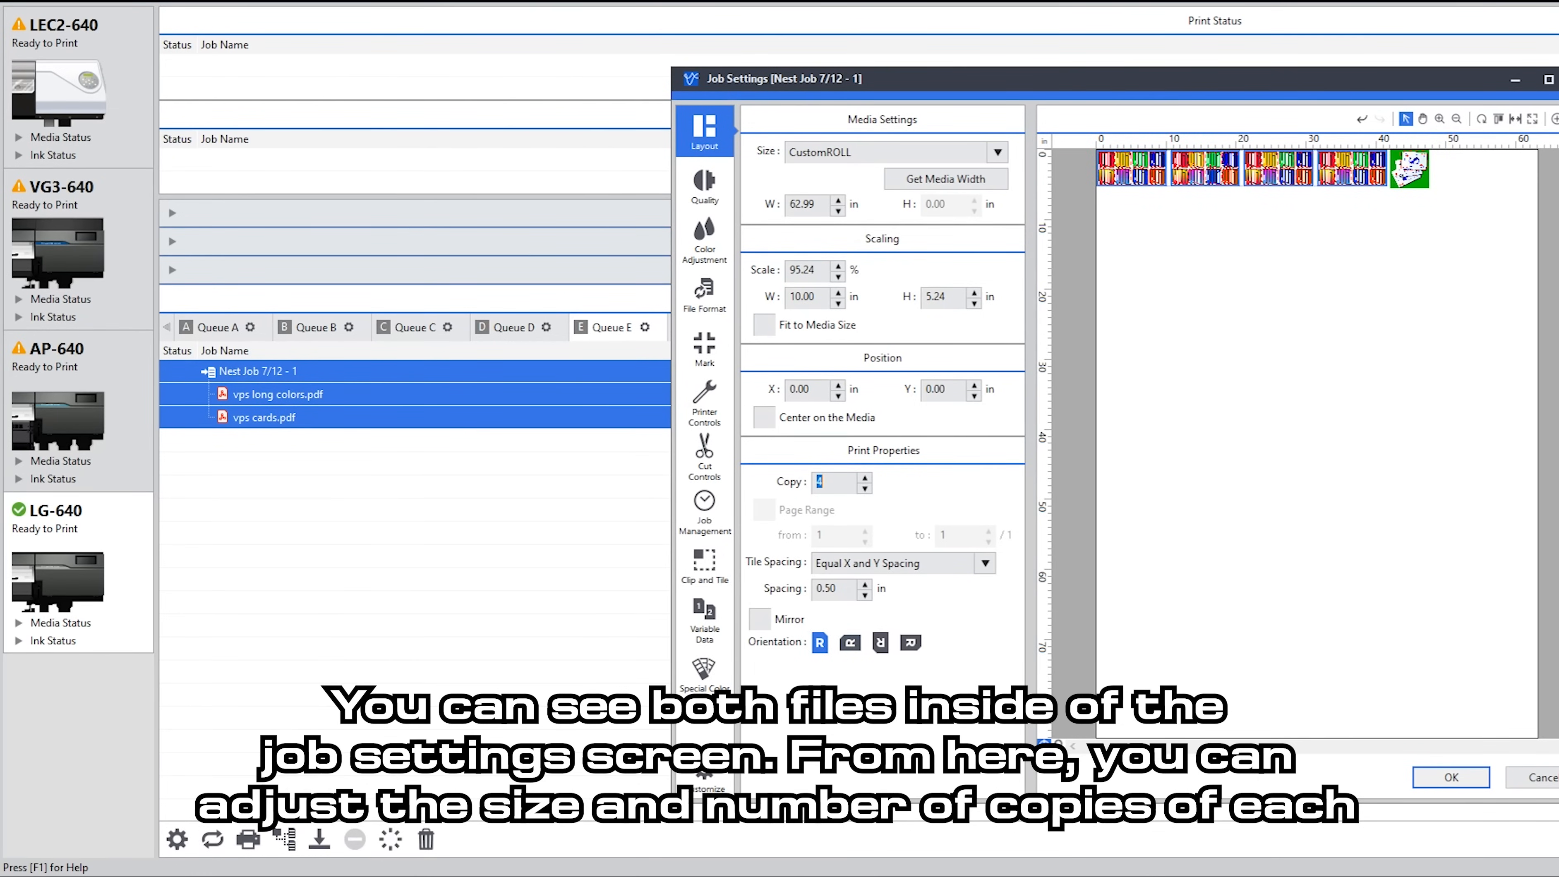
Increase the number of copies of the vps cards design in the nested job and accept the job settings.
click(1410, 169)
click(865, 477)
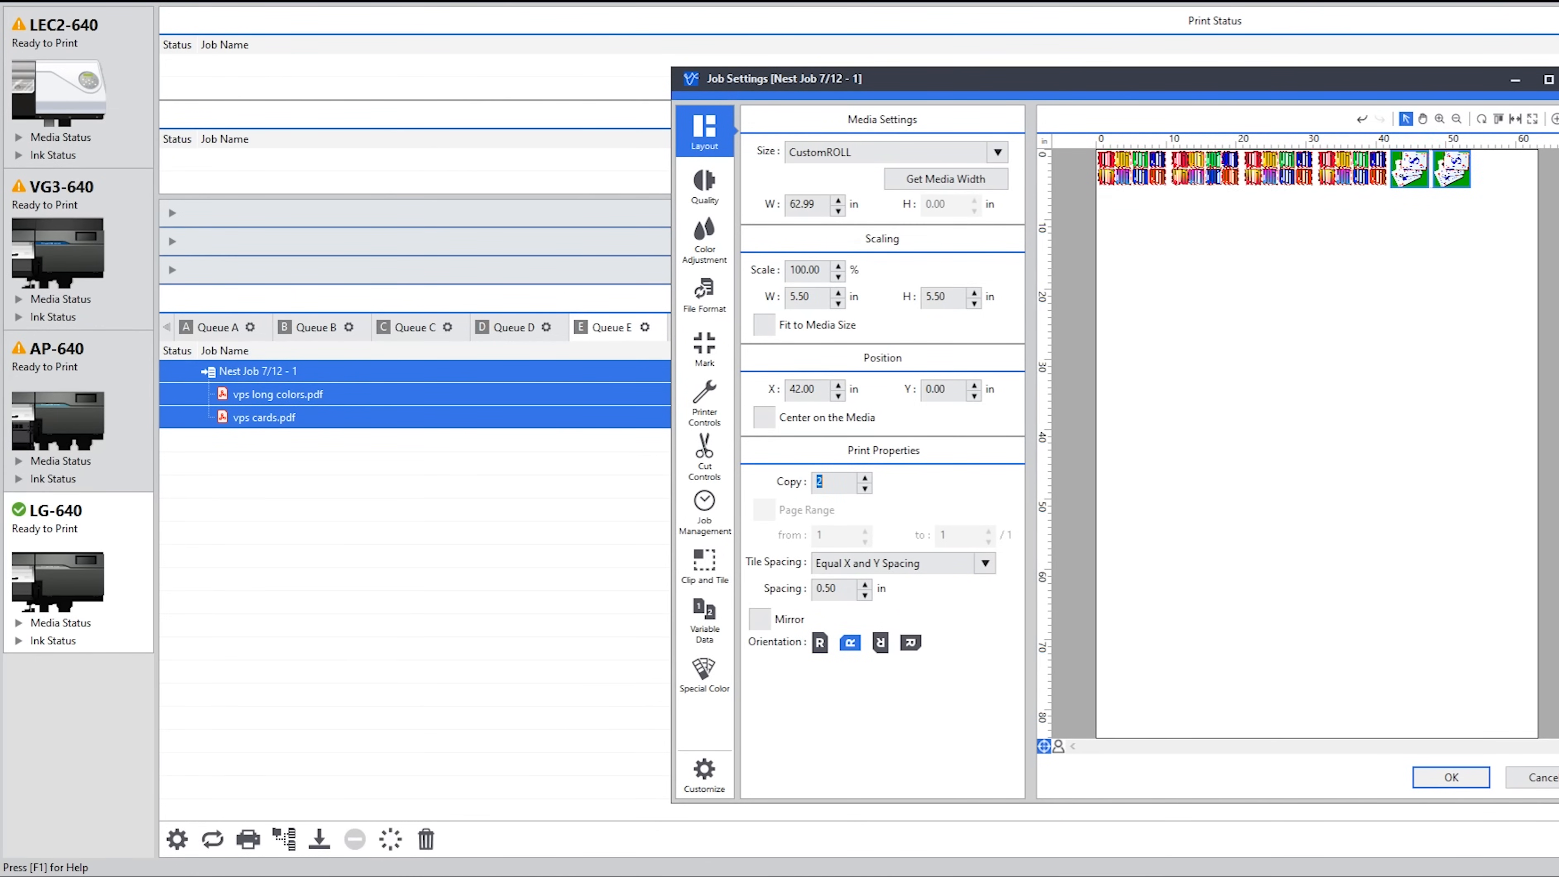
click(865, 478)
click(1452, 777)
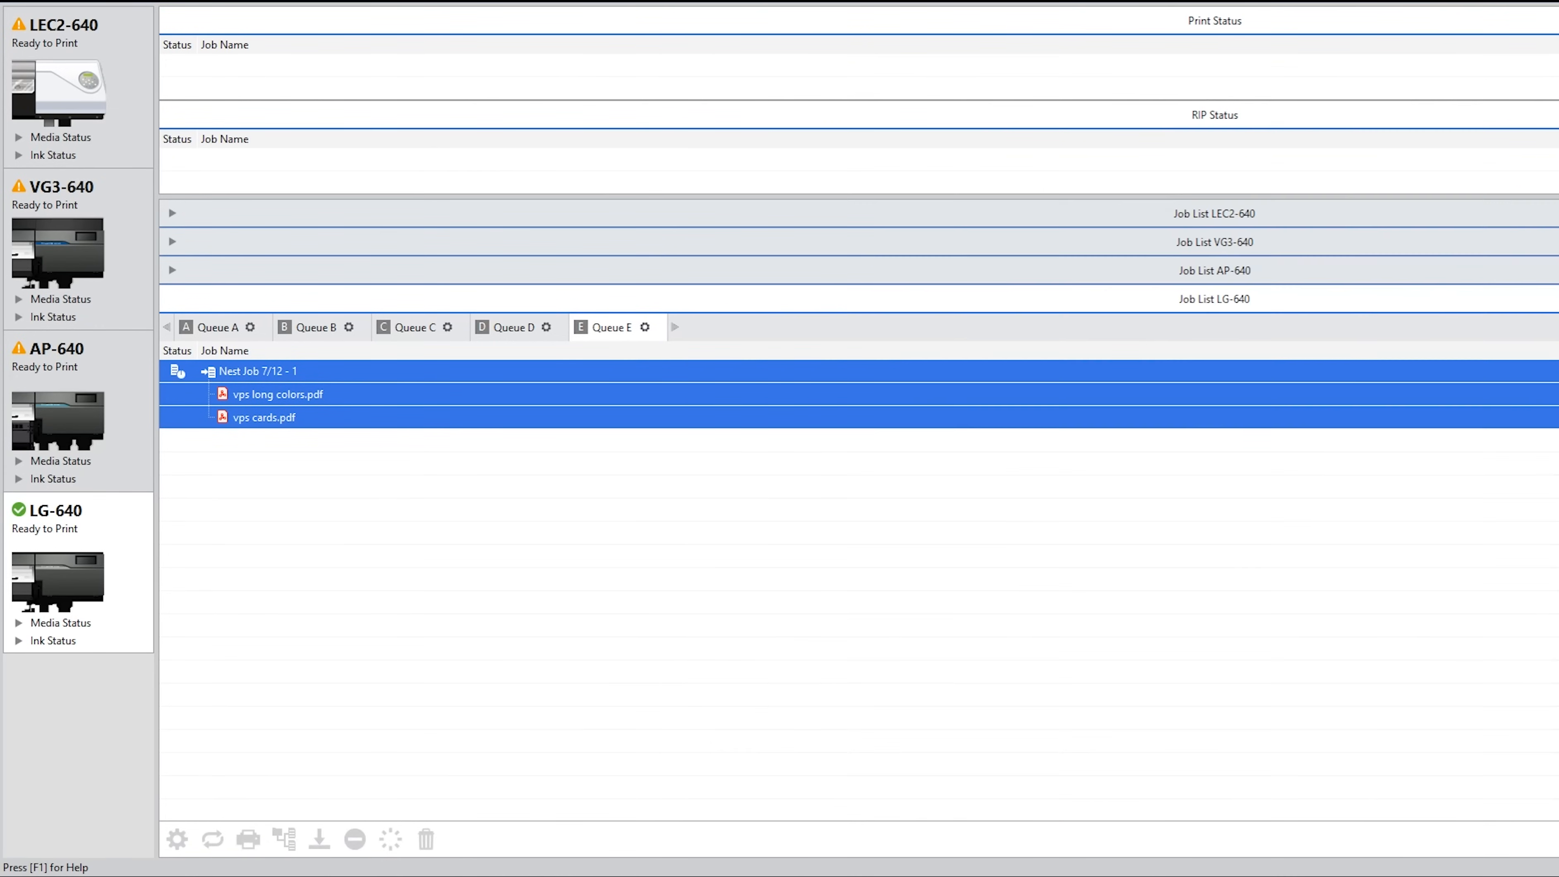